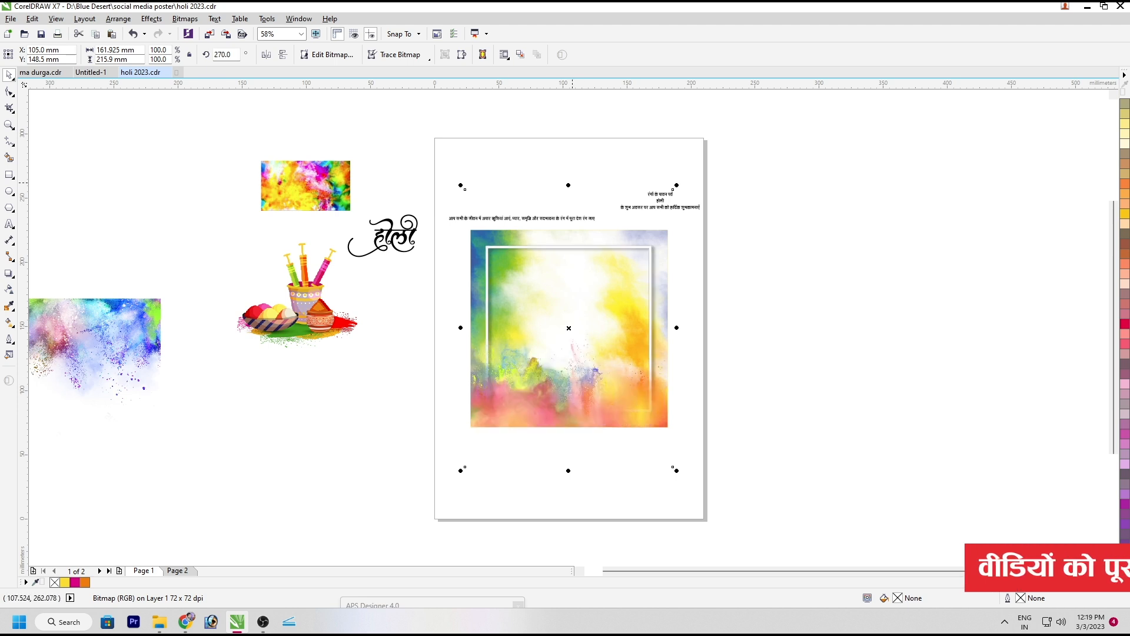
Place the blue colour-splash image over the top edge of the square background and PowerClip it inside the square.
left_click_drag(568, 185, 569, 216)
left_click_drag(62, 340, 634, 229)
key("alt+c")
key("w")
key("p")
left_click(635, 415)
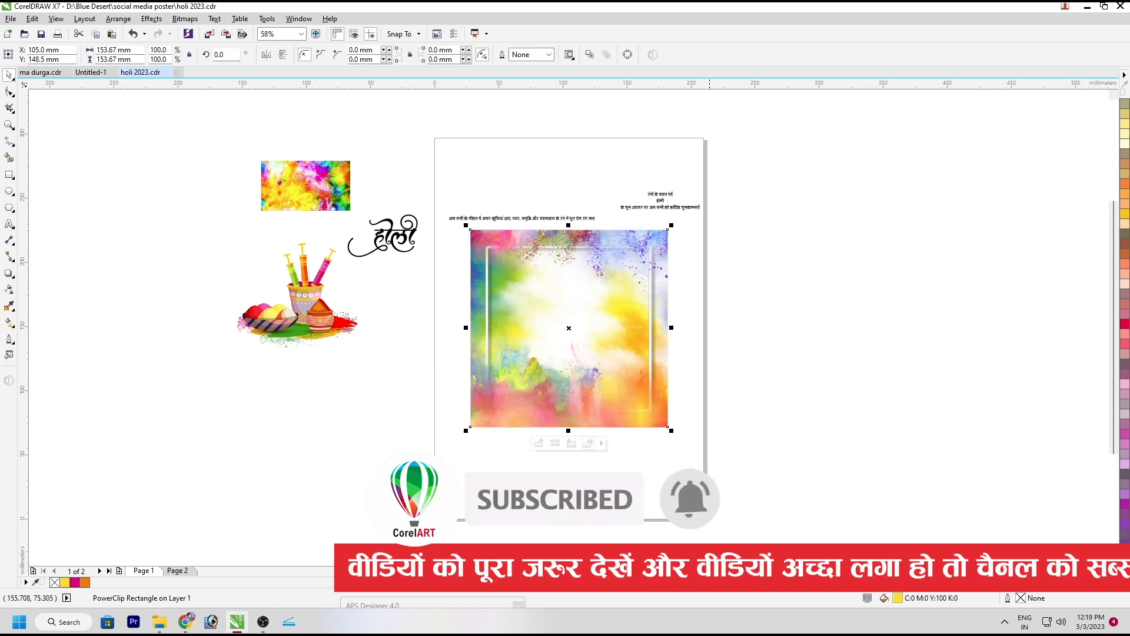
left_click(715, 377)
left_click(630, 341)
left_click(715, 335)
left_click(625, 321)
key("shift+F2")
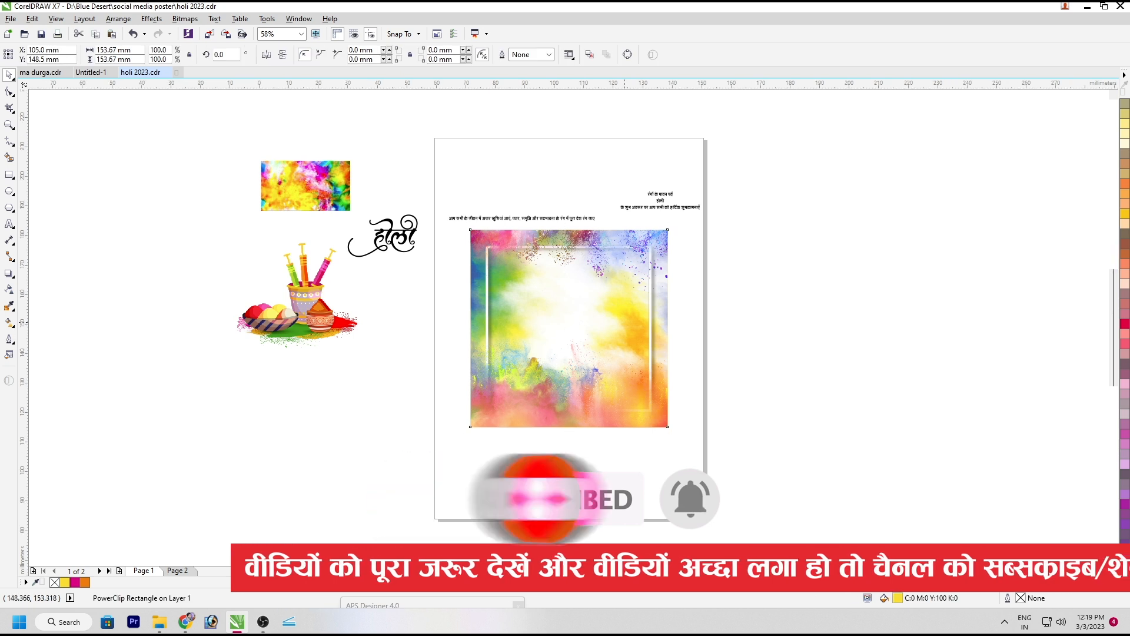
Move the होली lettering onto the square background and centre it horizontally on the square.
left_click(312, 300)
key("F4")
left_click_drag(467, 221, 817, 292)
left_click(481, 413)
left_click(768, 338)
left_click(902, 383, "shift")
key("c")
left_click(902, 383, "shift")
left_click(902, 384)
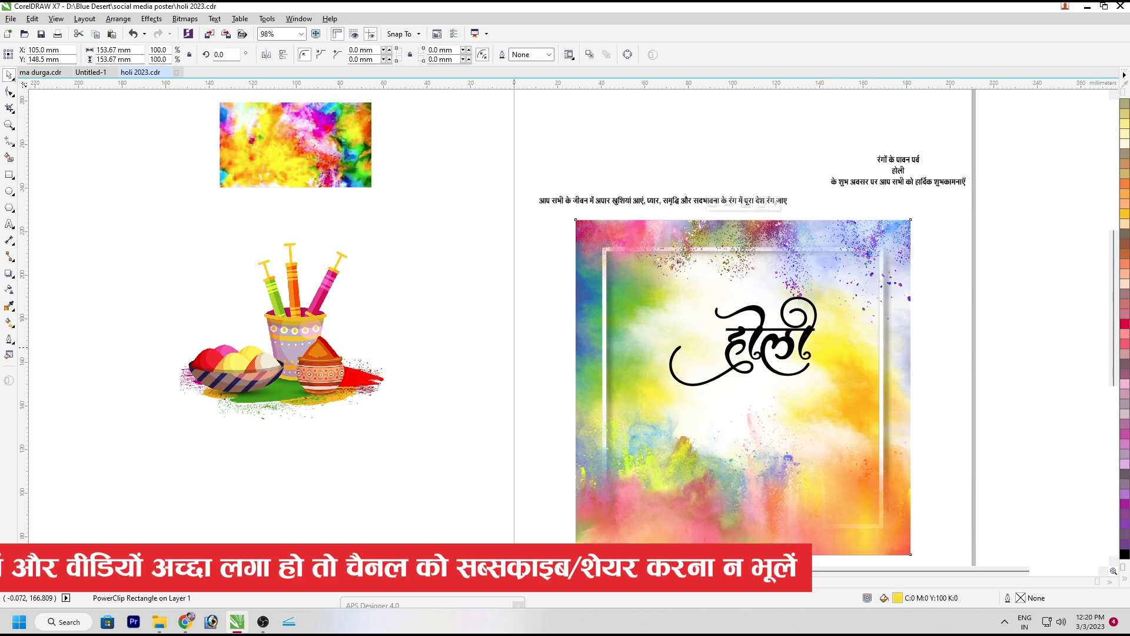
Scale the water-gun and colour-bowl illustration to about 87 mm at the square's lower-left corner and PowerClip it inside the square.
left_click(664, 189)
left_click_drag(318, 352, 647, 486)
left_click(791, 457)
scroll(547, 305, "up", 2)
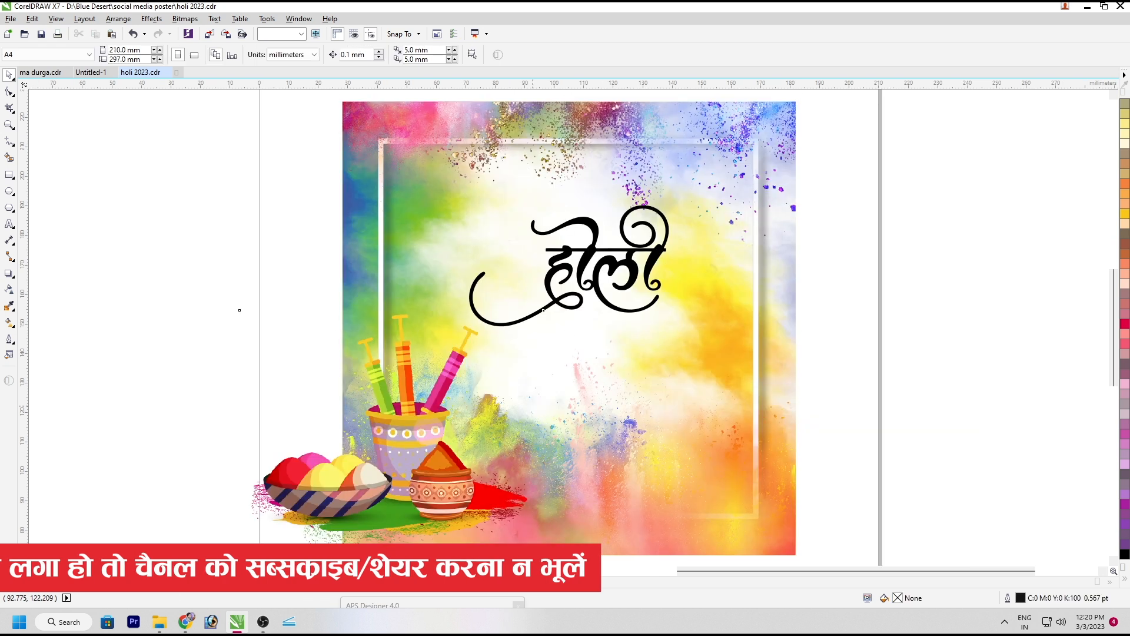
left_click_drag(546, 307, 523, 330)
left_click_drag(430, 391, 466, 408)
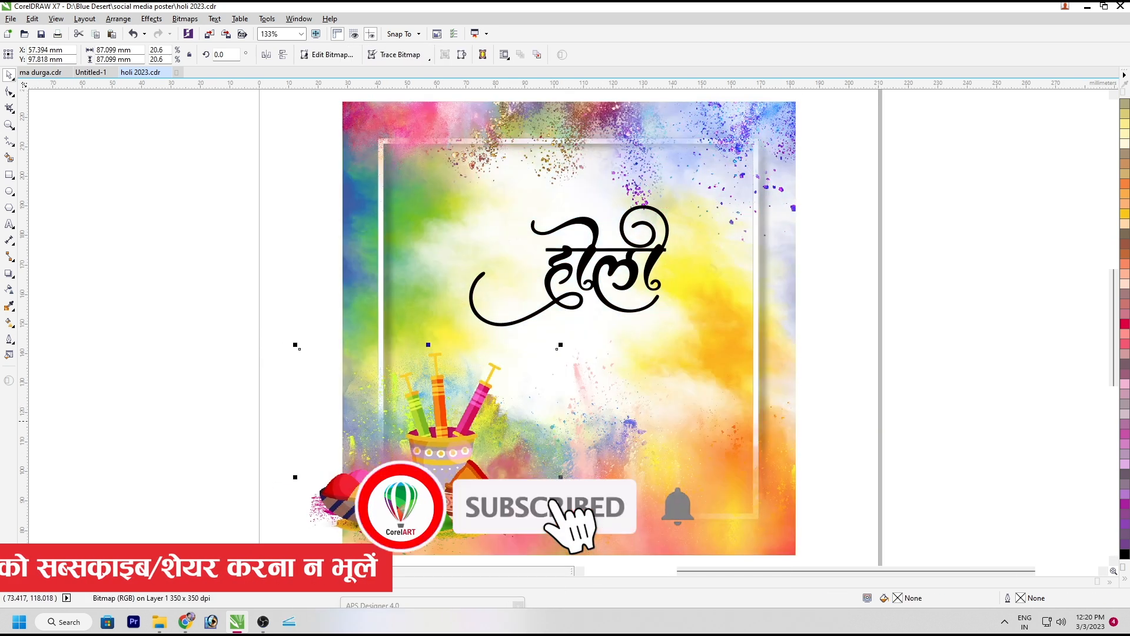
left_click(736, 409)
key("F4")
left_click(412, 345)
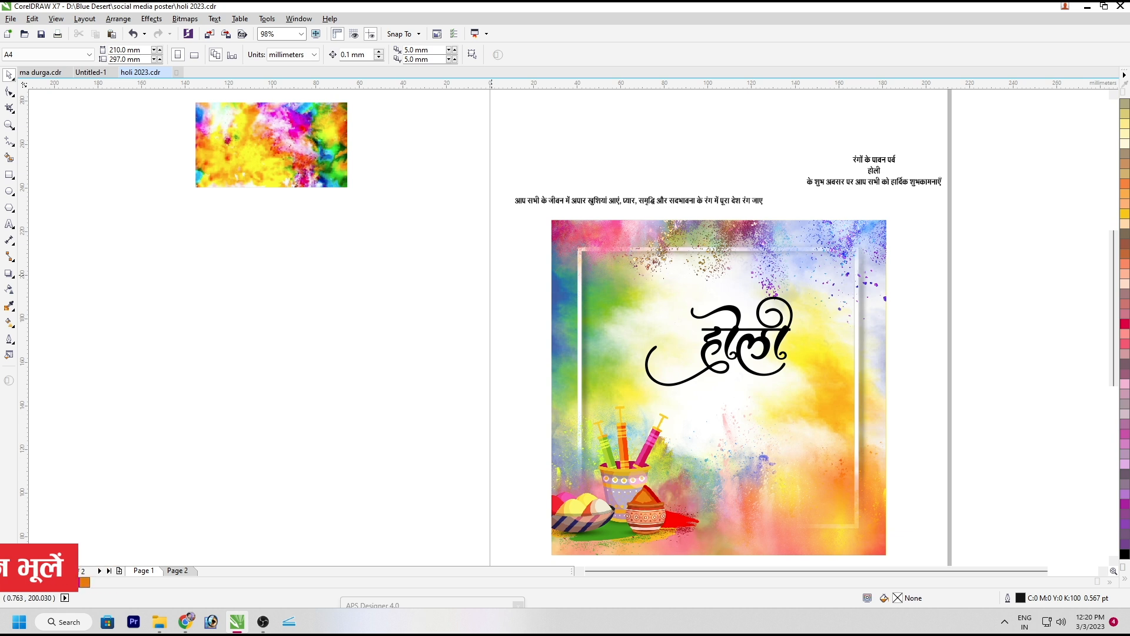
Move the multicoloured powder texture to the empty area just beyond the square's right edge.
key("F5")
key("space")
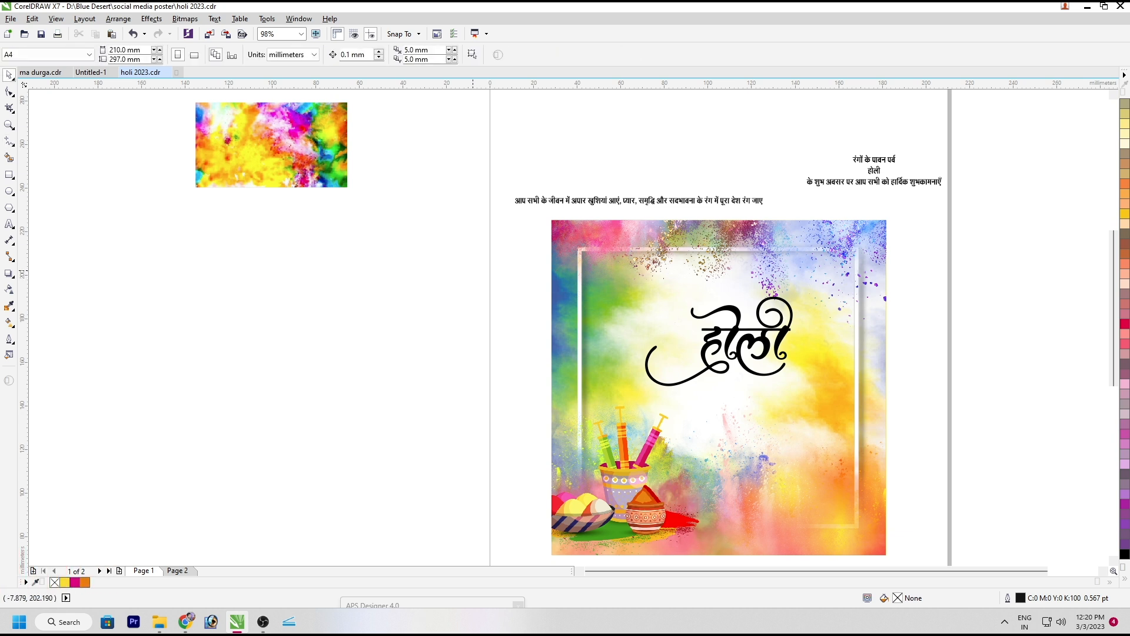
key("shift+F4")
left_click_drag(313, 198, 723, 344)
left_click(689, 395)
left_click(662, 401)
key("shift+F2")
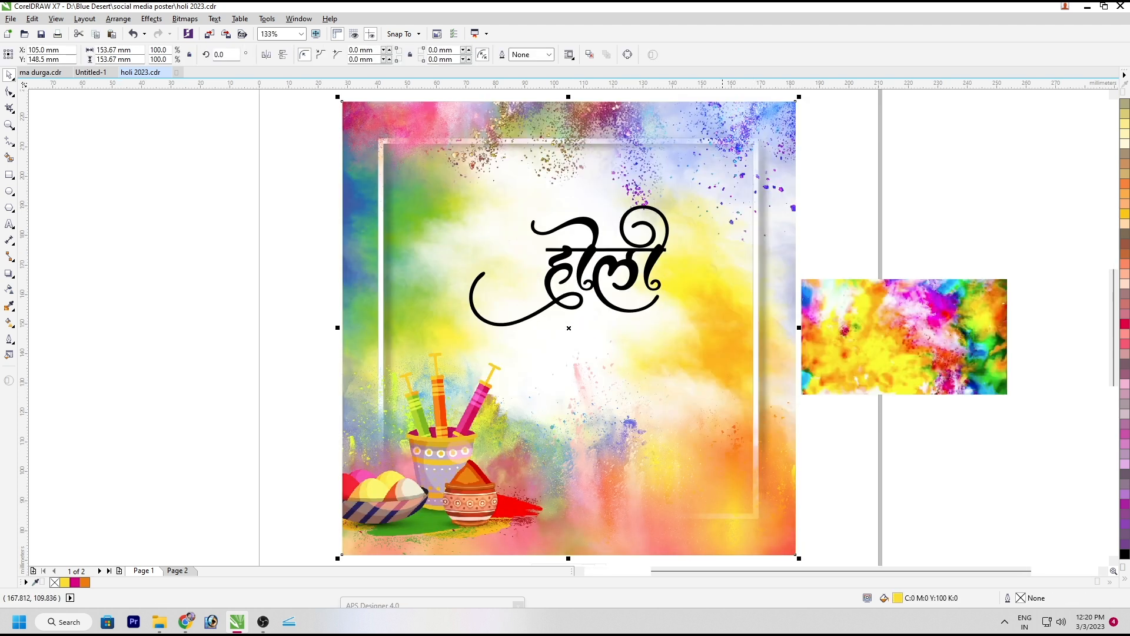
Shift the होली lettering slightly left and down, and move the three-line greeting text onto the lettering.
left_click(588, 251)
left_click_drag(587, 251, 563, 260)
scroll(544, 278, "down", 2)
left_click(677, 154)
scroll(599, 219, "up", 2)
left_click_drag(599, 219, 322, 441)
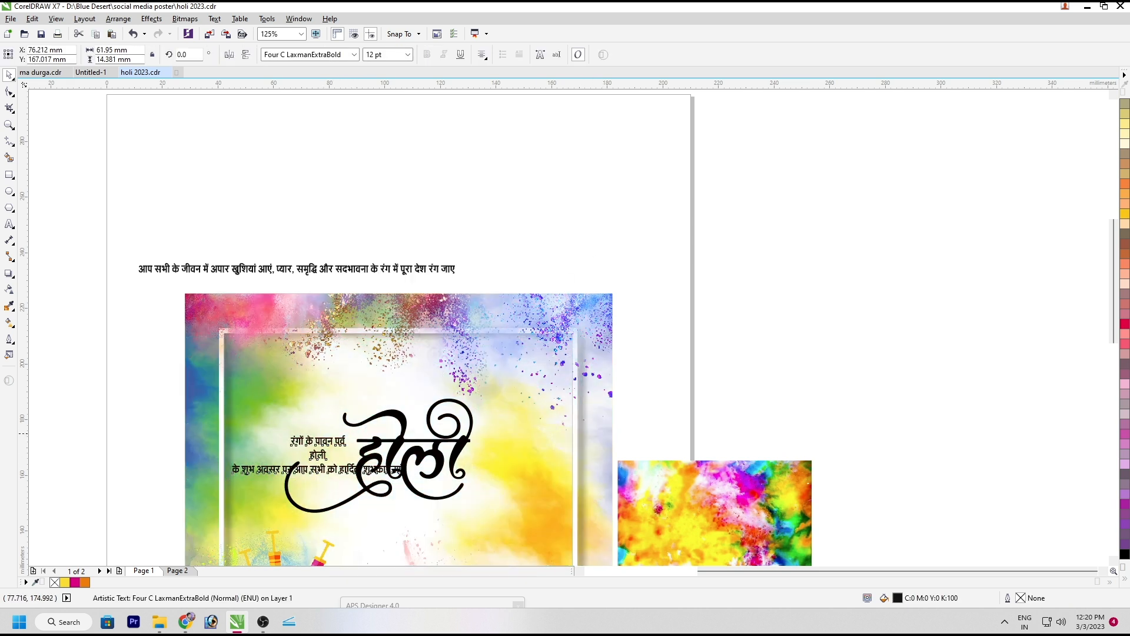
Place the enlarged line रंगों के पावन पर्व above the lettering and the शुभकामनाएँ line, at 15.076 pt, below it.
scroll(324, 439, "up", 2)
scroll(293, 451, "down", 2)
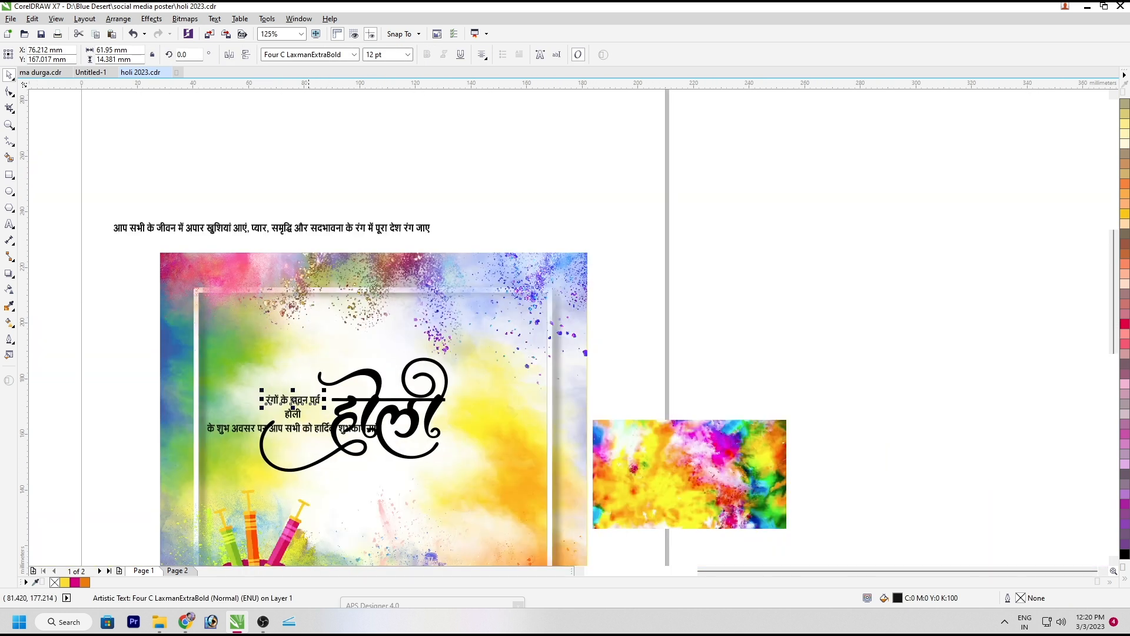
left_click_drag(310, 397, 366, 354)
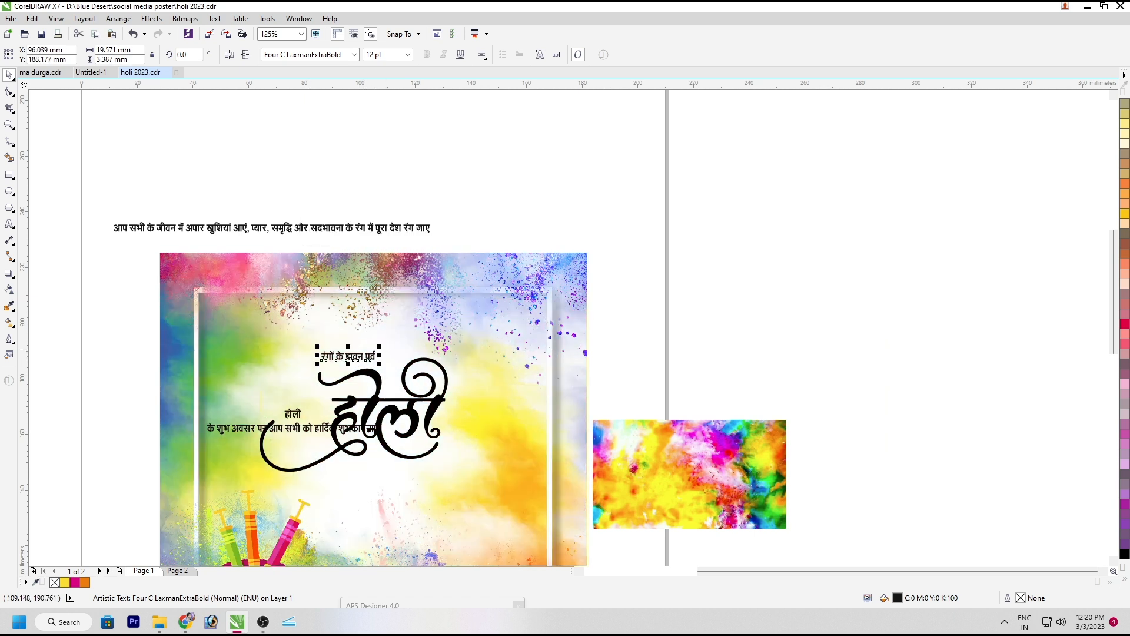
left_click(318, 426)
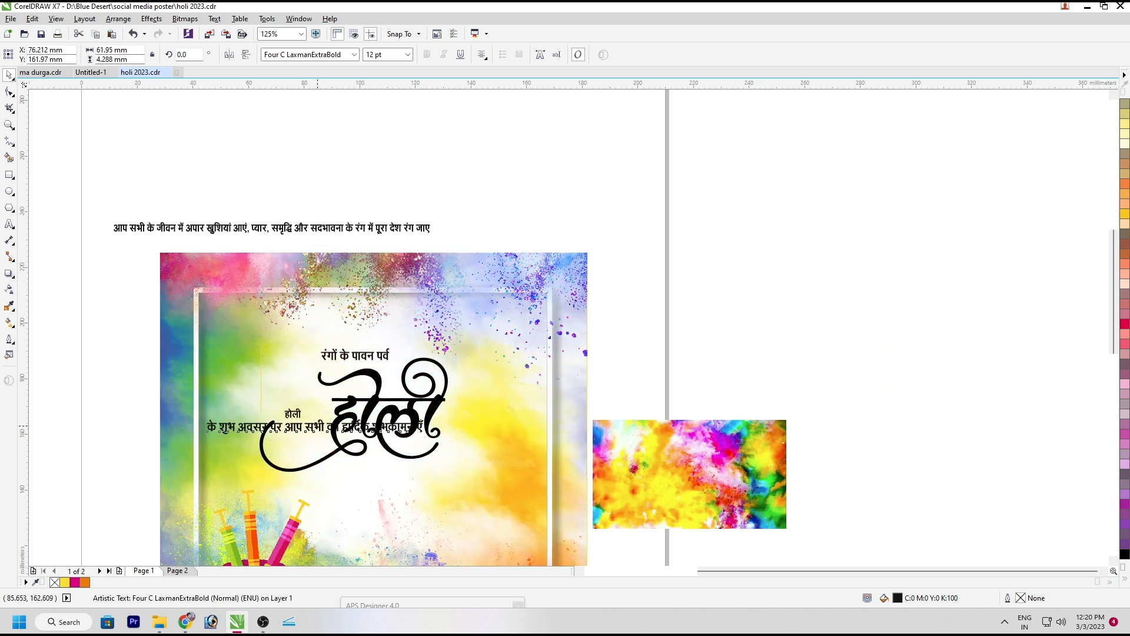
left_click_drag(320, 426, 443, 469)
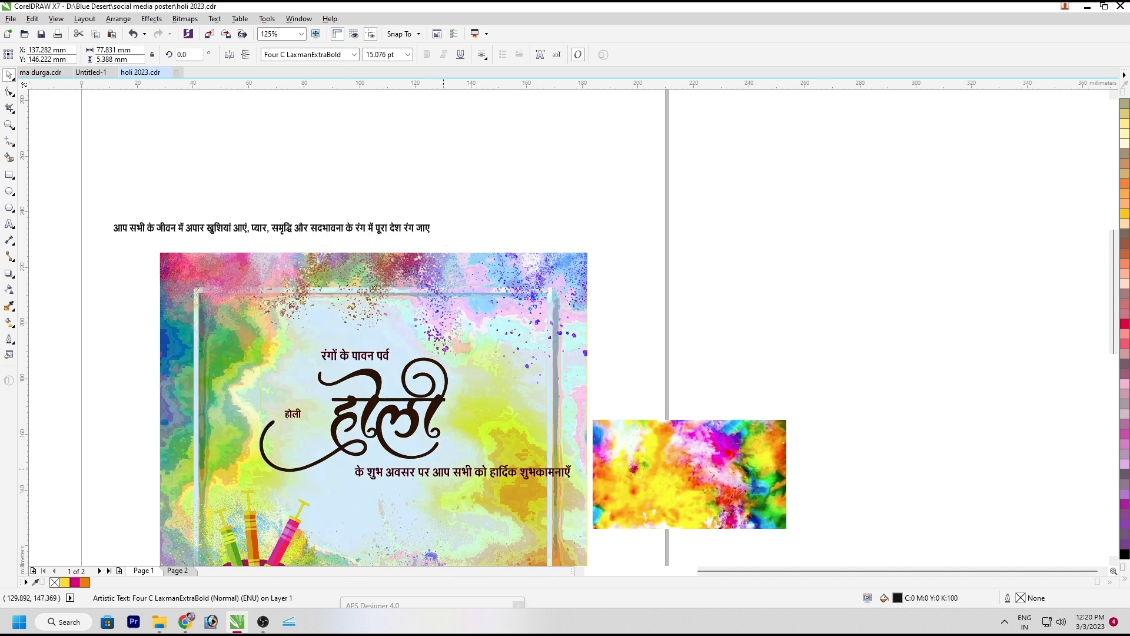
Break the greeting below the lettering into two lines after आप.
key("F8")
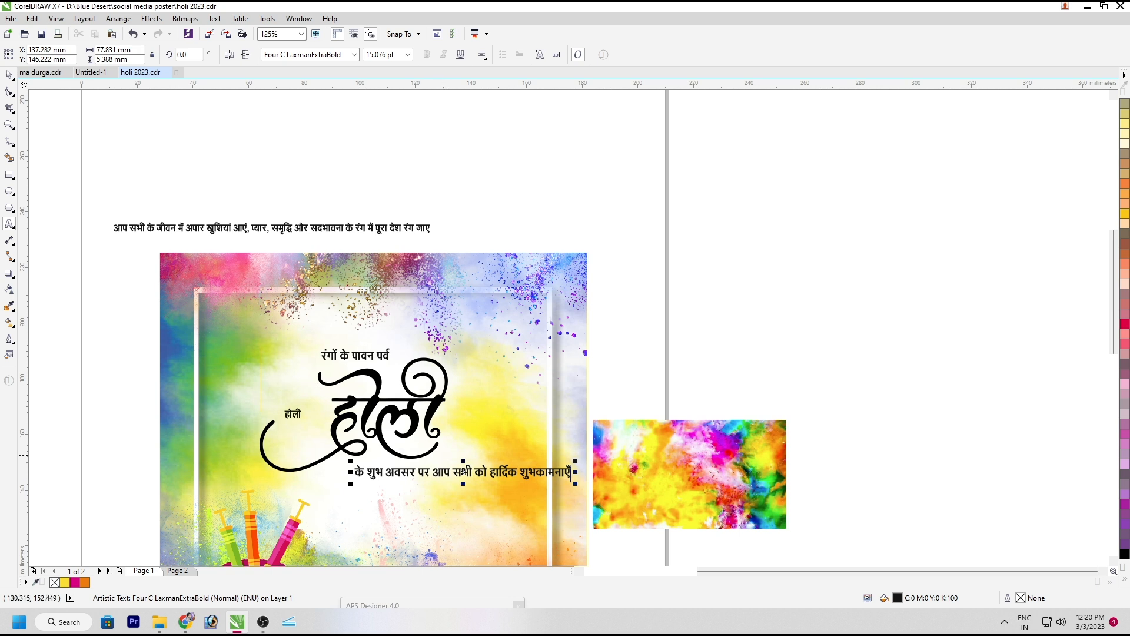
scroll(463, 471, "up", 2)
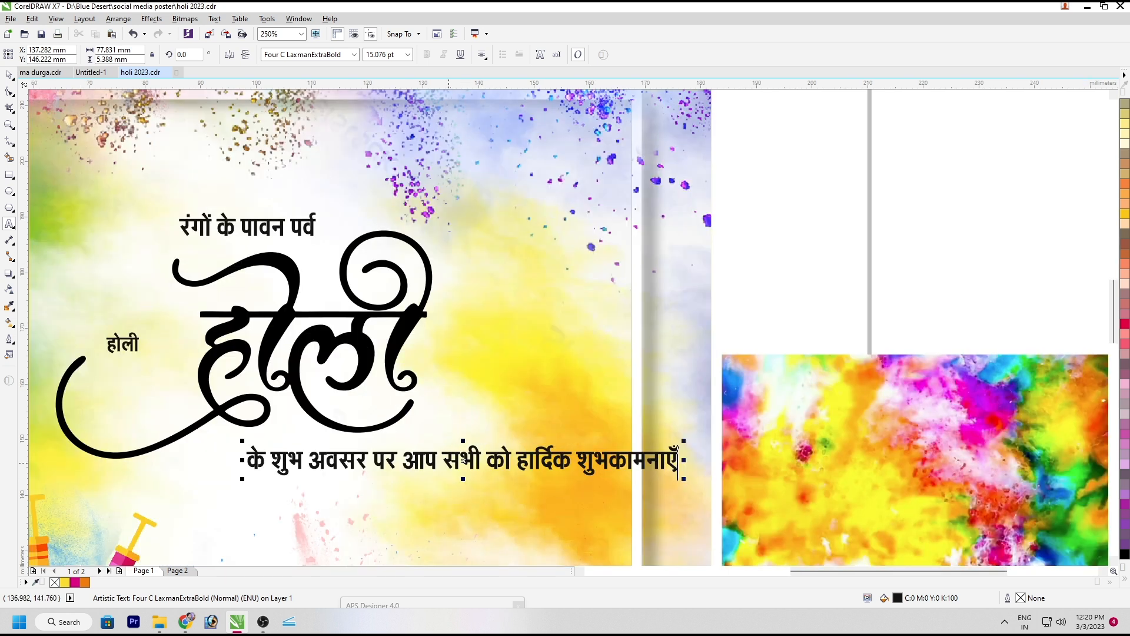
key("Return")
key("ctrl+space")
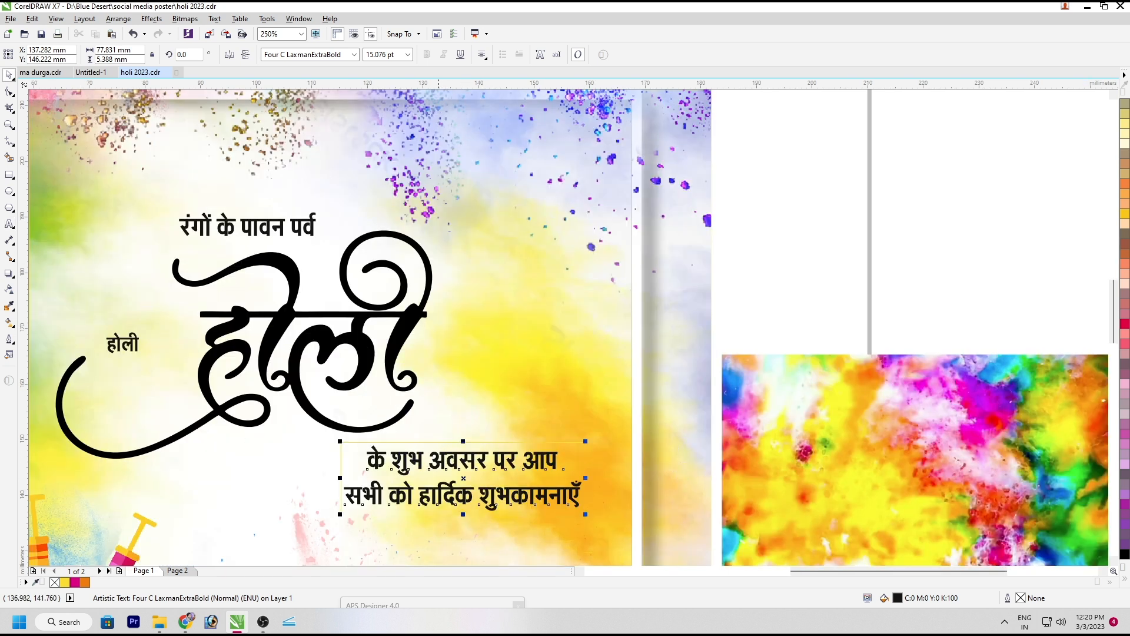
Centre the two-line greeting under the होली lettering and shift it slightly right beneath the letters' main body.
left_click(403, 413, "shift")
key("c")
left_click(323, 462)
left_click(626, 410)
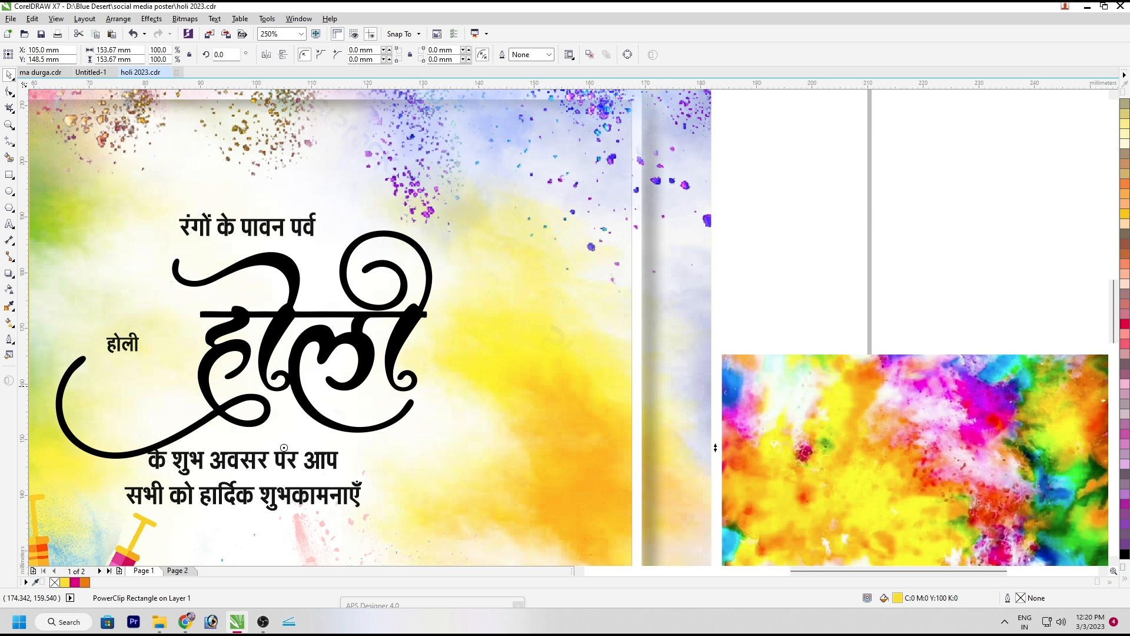
scroll(421, 387, "down", 1)
left_click(383, 444)
left_click_drag(383, 445, 414, 438)
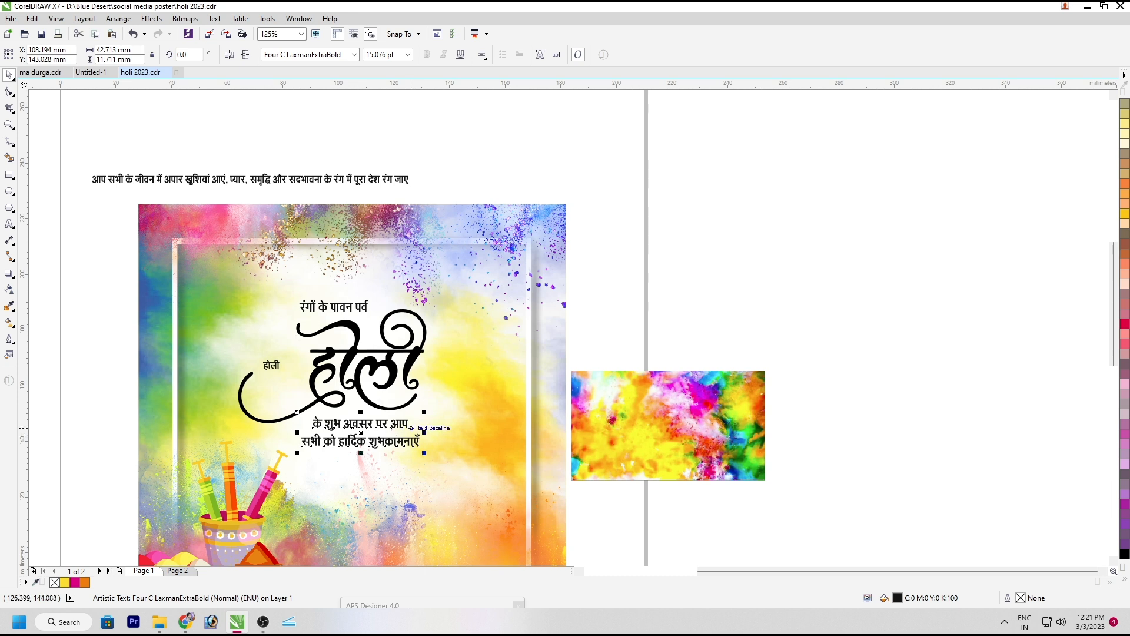
Move the powder texture farther from the square and delete the small leftover होली text beside the lettering.
left_click_drag(630, 433, 675, 385)
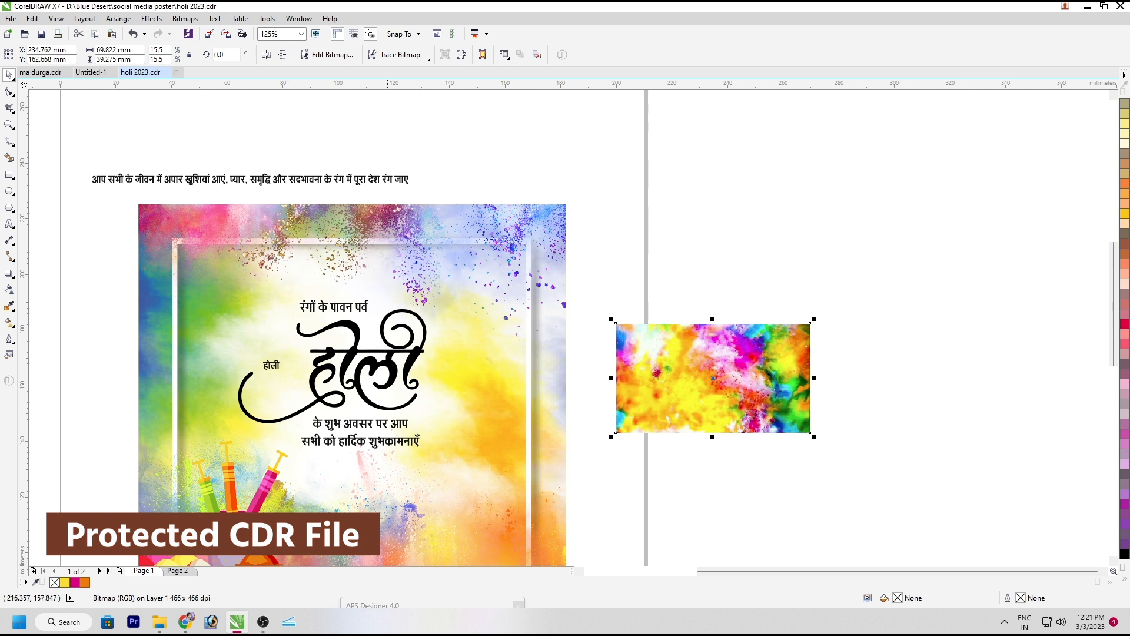
key("Escape")
left_click(276, 367)
key("Delete")
Enlarge the words हार्दिक शुभकामनाएँ in the greeting's second line to 18 pt.
left_click(387, 437)
scroll(365, 448, "up", 1)
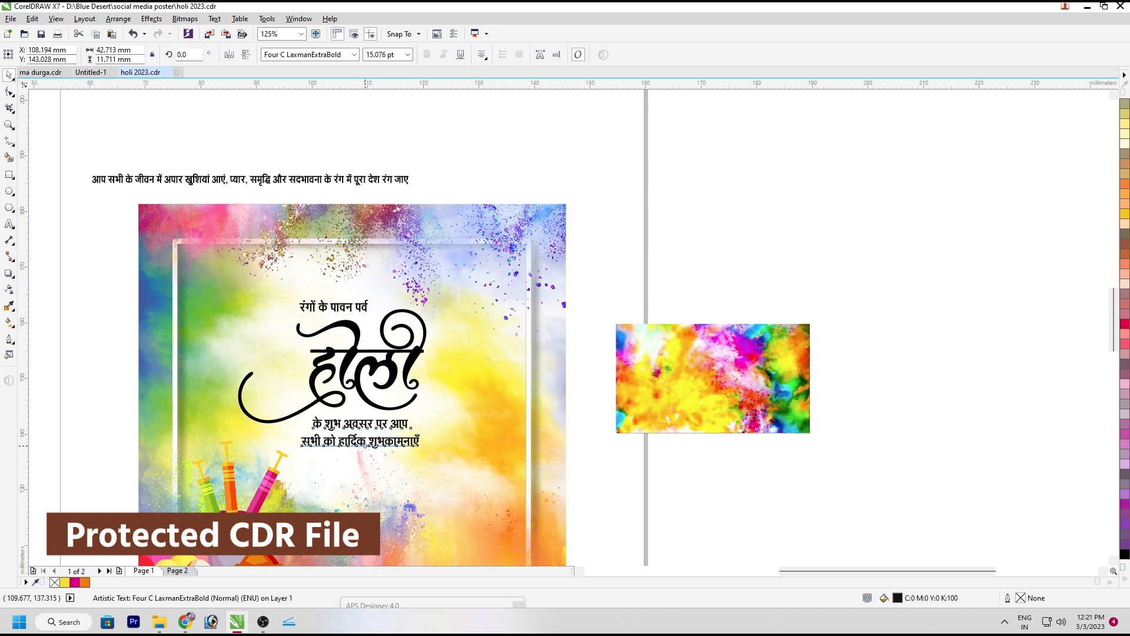
key("F8")
left_click_drag(313, 435, 557, 450)
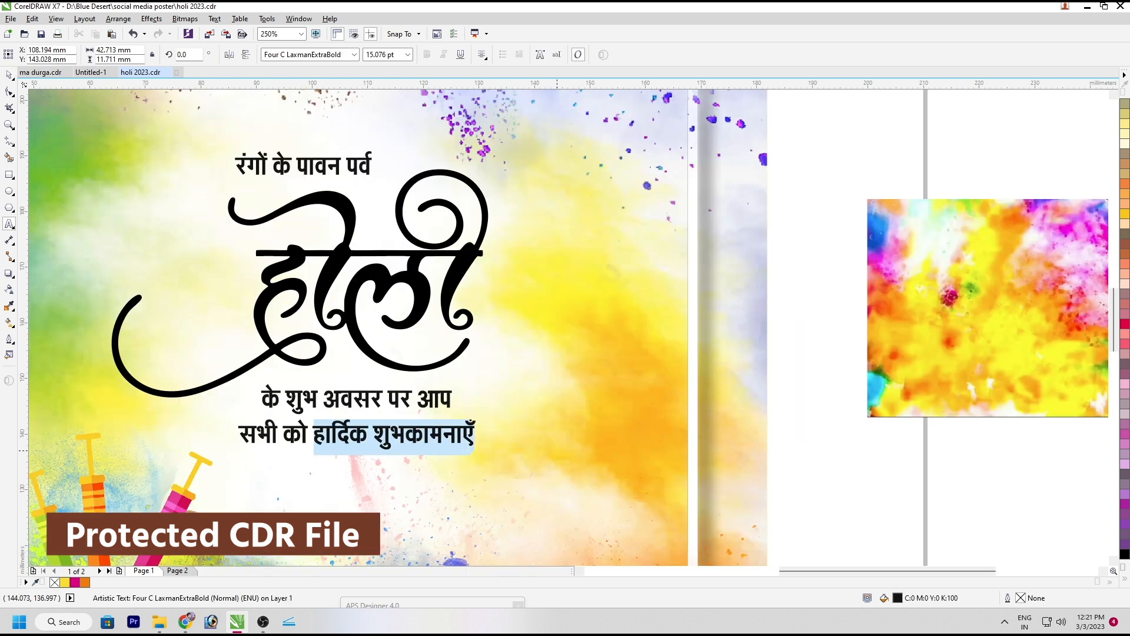
key("ctrl+KP_6")
key("ctrl+KP_6")
key("ctrl+KP_6")
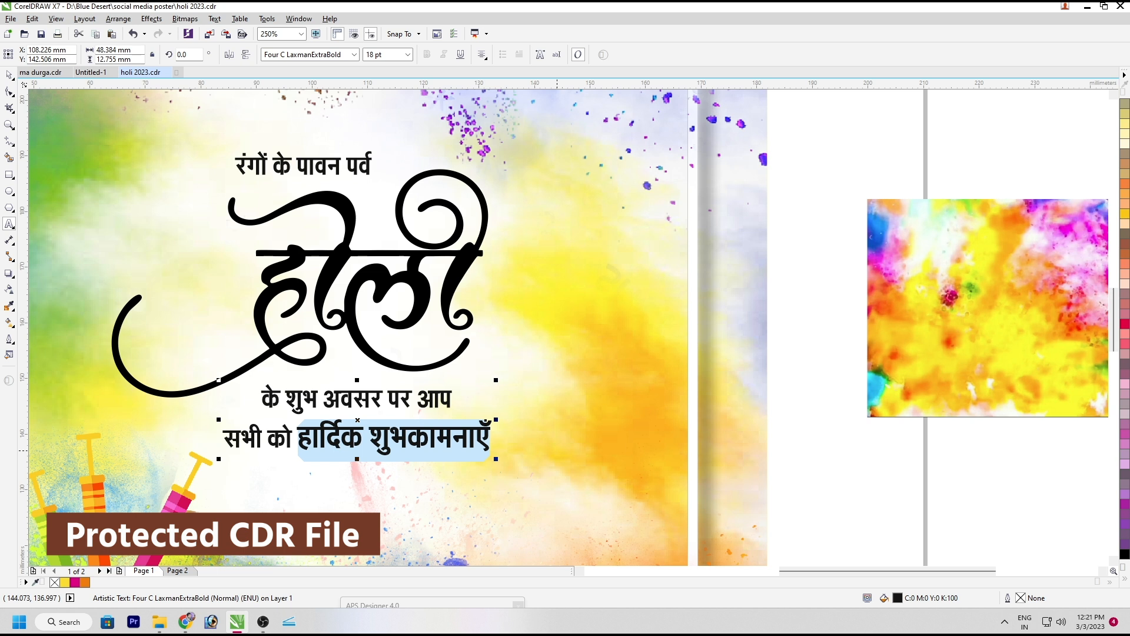
key("ctrl+KP_4")
key("ctrl+space")
key("F10")
key("space")
Move the long wish sentence onto the top of the square and break it into two centre-aligned lines after प्यार.
key("F4")
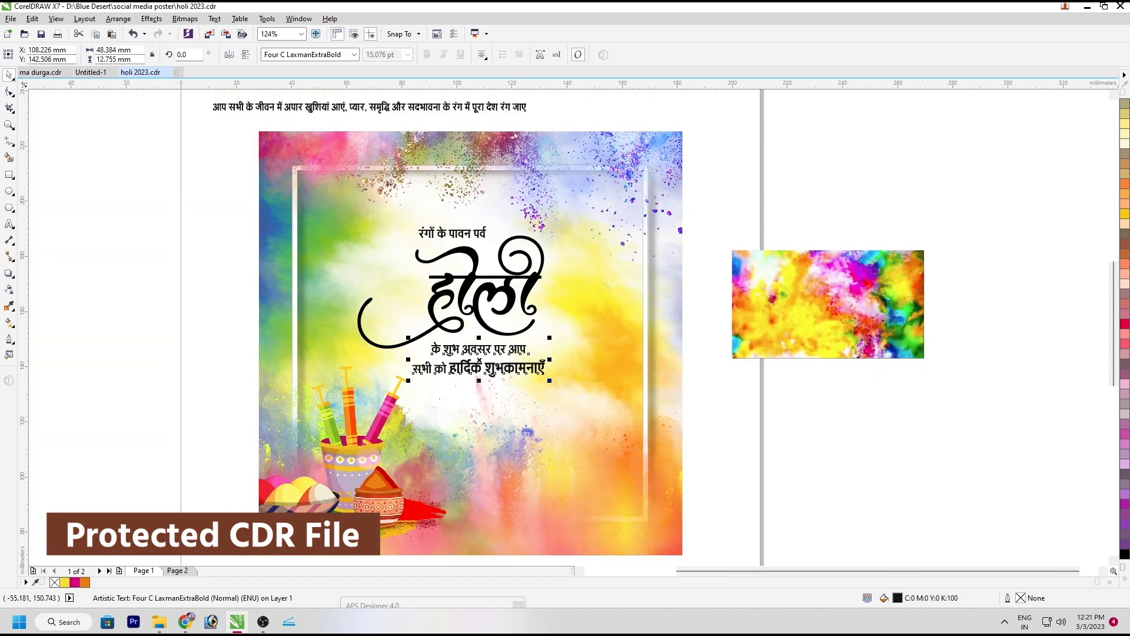
left_click_drag(369, 107, 485, 153)
key("F8")
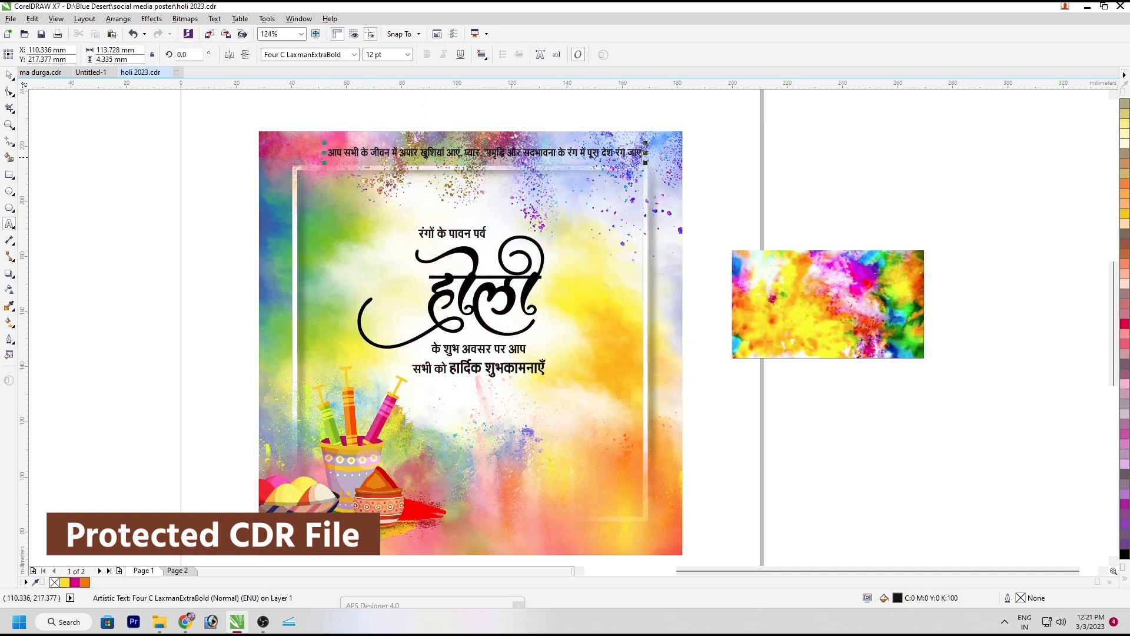
scroll(485, 152, "up", 2)
key("Return")
key("ctrl+a")
key("ctrl+e")
key("ctrl+space")
Centre the two-line wish horizontally on the square and lower it between the frame's top edge and रंगों के पावन पर्व.
left_click(594, 216, "shift")
key("c")
left_click(594, 215, "shift")
left_click_drag(528, 179, 528, 256)
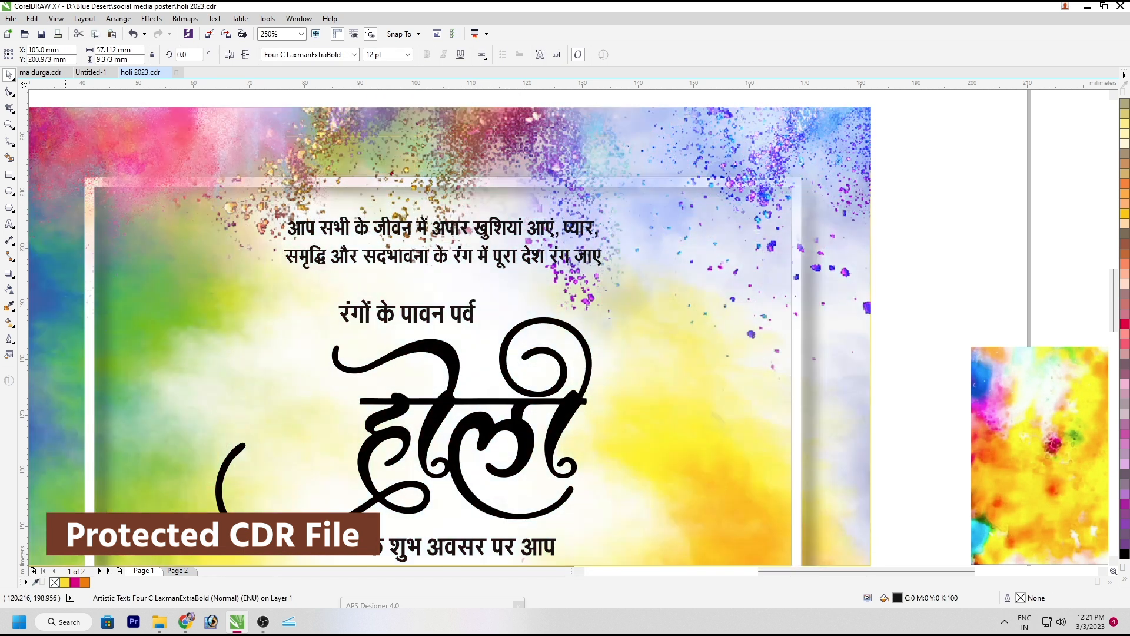
key("Escape")
Draw a rectangle around the two-line wish and give it a golden-yellow fill and matching outline.
key("F6")
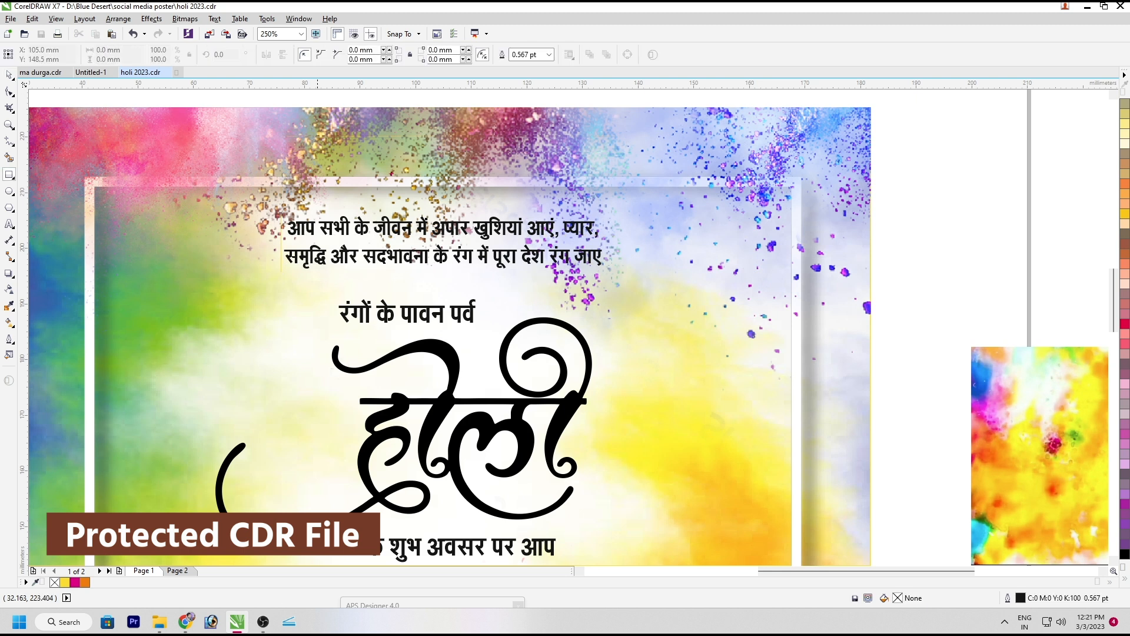
mouse_move(266, 209)
left_mouse_down()
mouse_move(580, 287)
mouse_move(616, 281)
mouse_move(614, 271)
left_mouse_up()
key("space")
left_click(1125, 184)
right_click(1125, 184)
left_click(1126, 214)
right_click(1125, 213)
Round the yellow rectangle's corners and place it behind the wish text but above the background.
key("F10")
left_click_drag(267, 209, 277, 209)
key("space")
key("shift+Page_Down")
key("ctrl+Page_Up")
PowerClip the powder texture inside the होली lettering and enlarge the texture so it covers all the letters.
key("F4")
key("Escape")
key("Tab")
key("Escape")
left_click(469, 278)
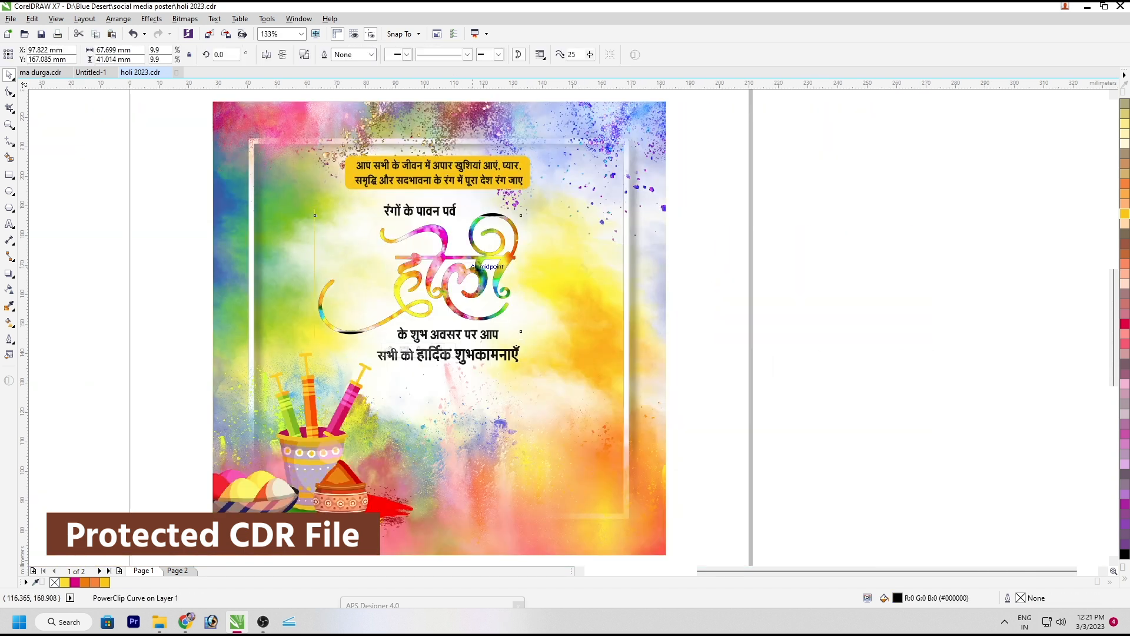
left_click(469, 278, "ctrl")
left_click_drag(522, 214, 533, 208)
left_click(465, 265)
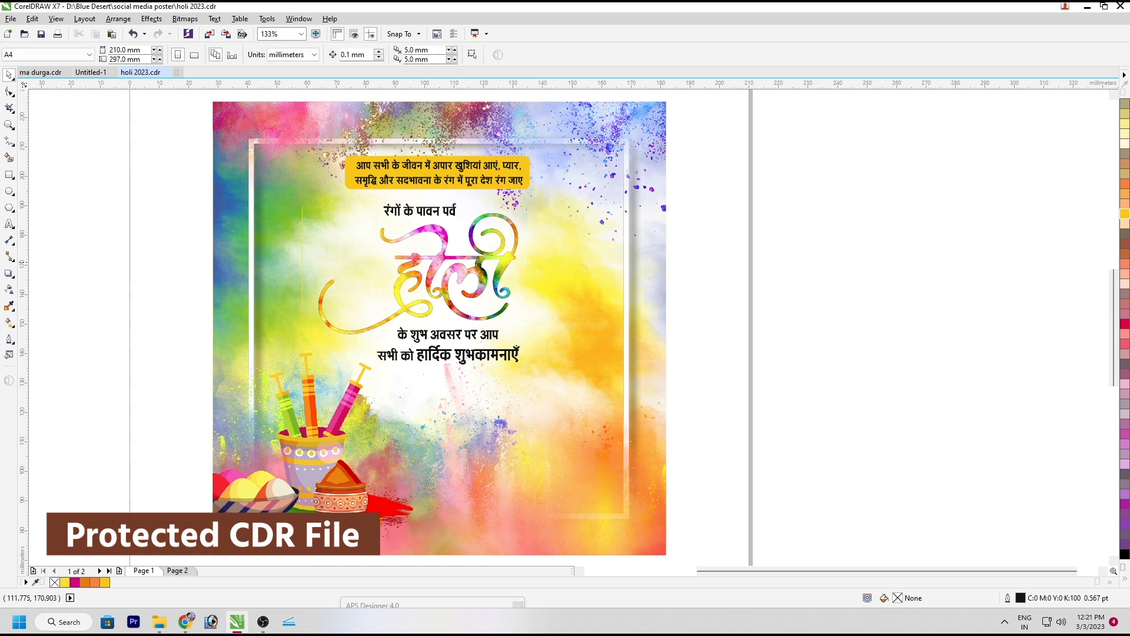
Give the होली lettering a 1.5 pt outline with rounded corners, placed behind the fill and scaled with the object.
key("F12")
type("1.5")
key("Return")
key("F12")
left_click(525, 312)
left_click(574, 394)
left_click(574, 379)
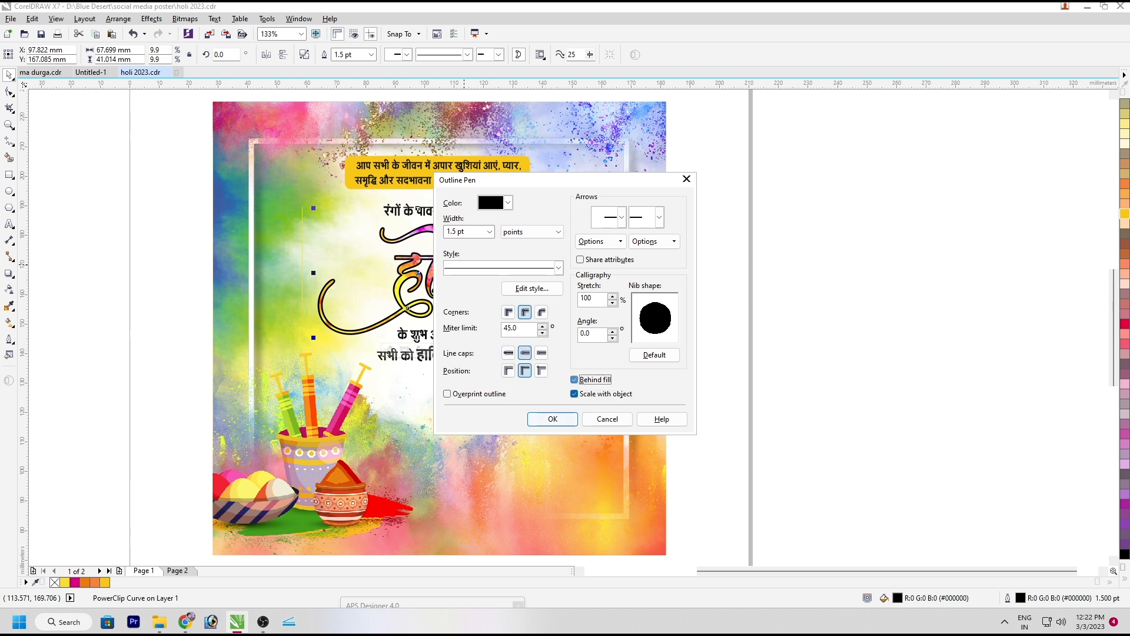
left_click(553, 419)
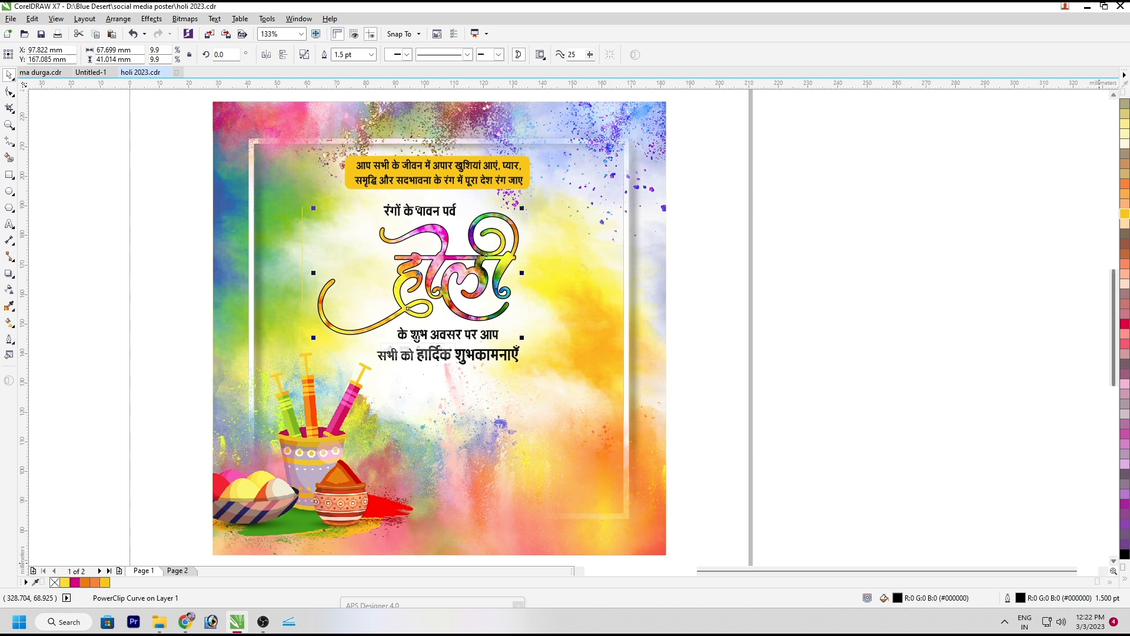
Make the होली lettering's outline white and set its width to 4 pt.
left_click(1125, 579)
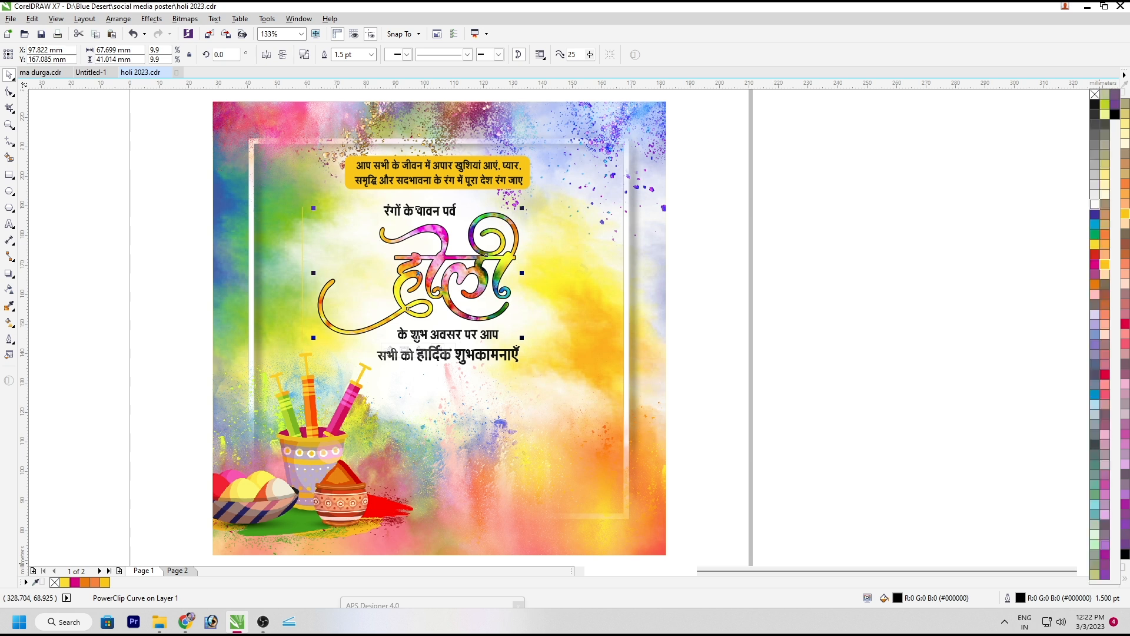
right_click(1095, 204)
key("F12")
key("Tab")
key("Return")
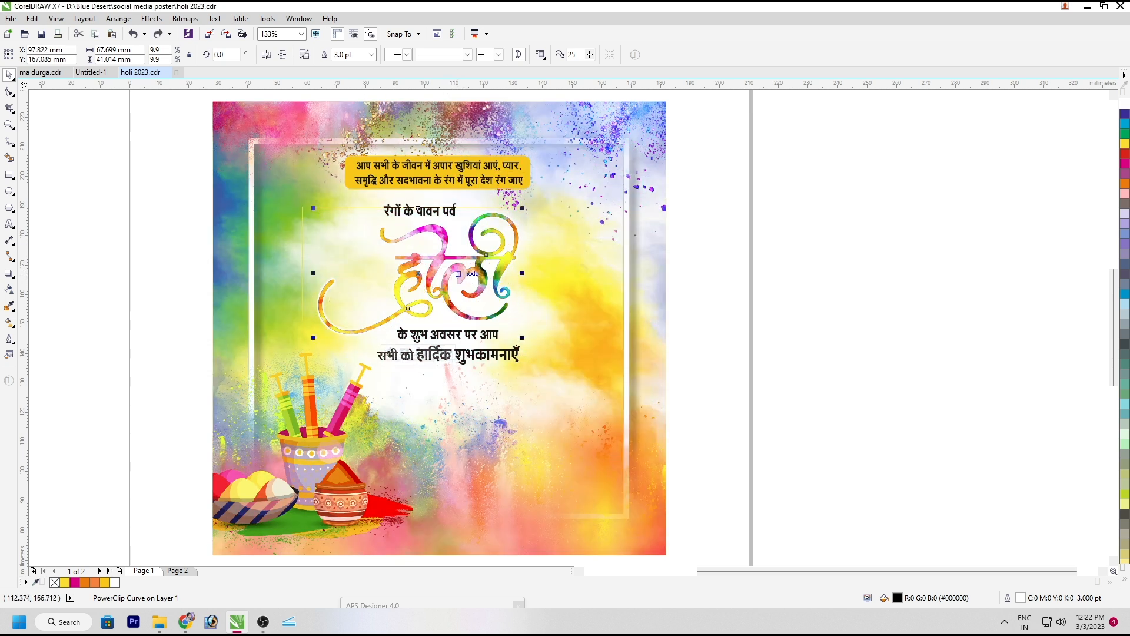
key("F12")
key("Tab")
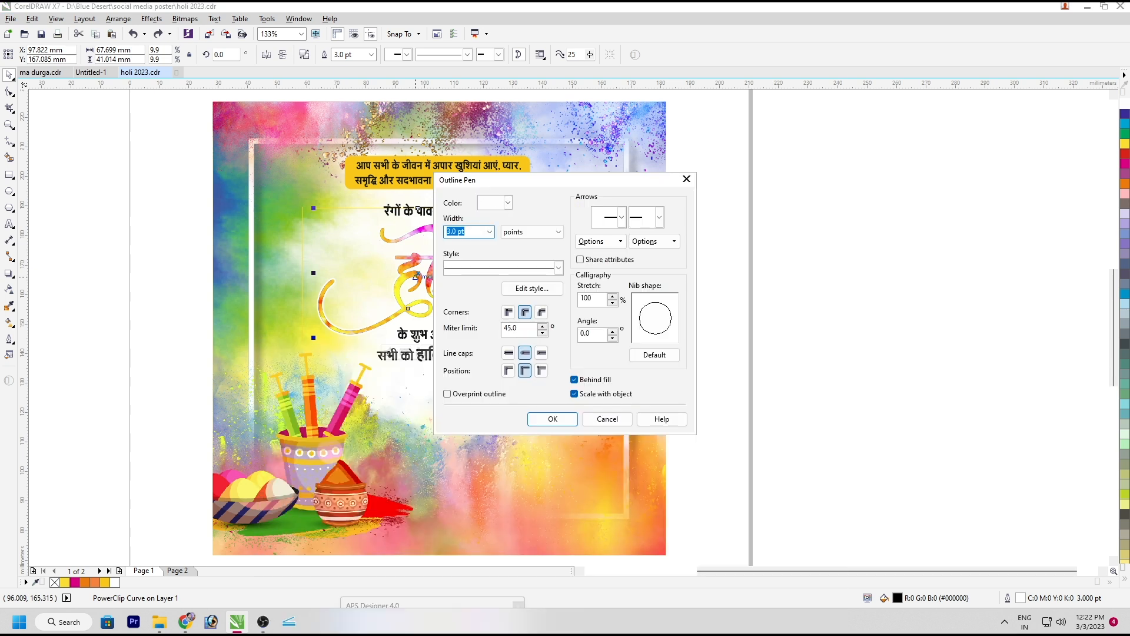
type("4")
key("Return")
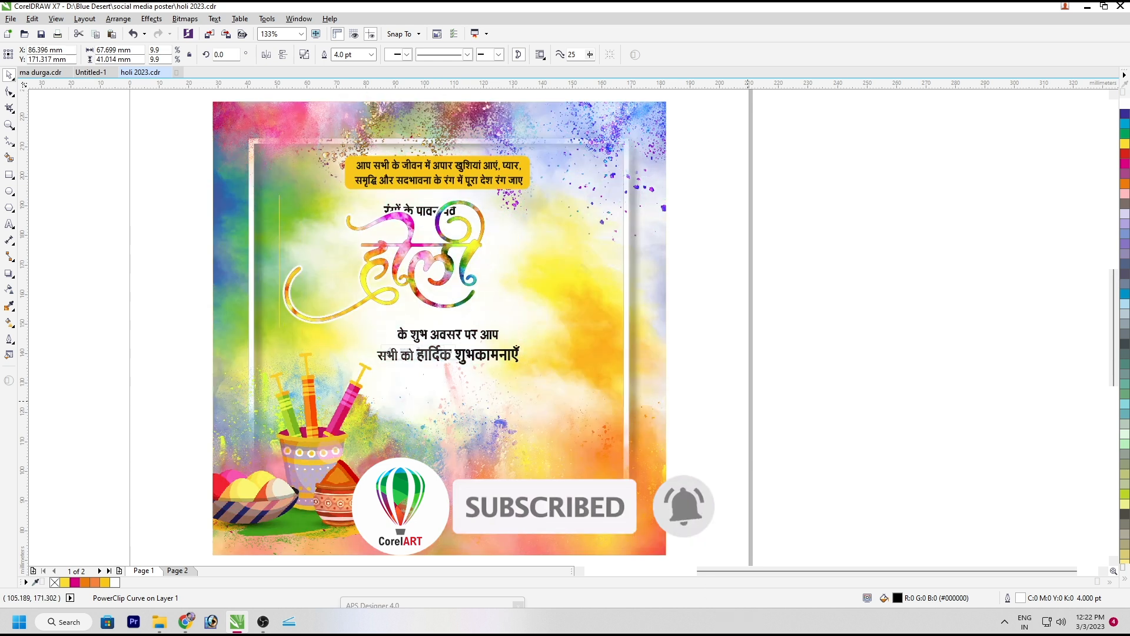
Remove the outline from the selected होली lettering.
left_click(1125, 579)
right_click(1095, 93)
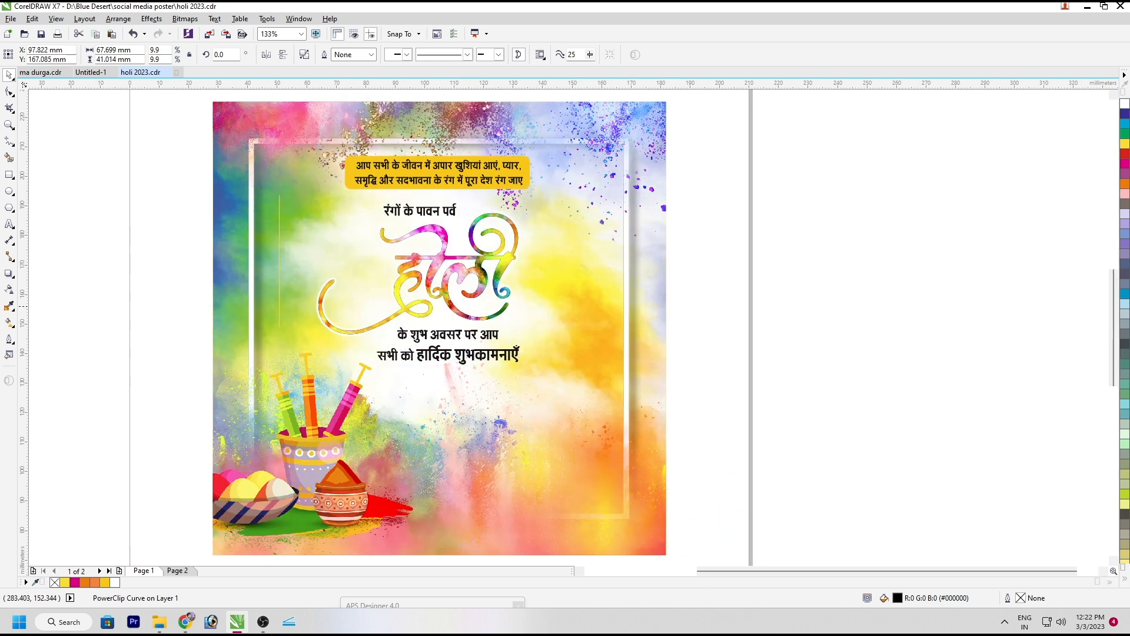
Convert the होली lettering to a 500 dpi CMYK bitmap.
left_click(475, 264)
key("alt+b")
key("c")
key("Return")
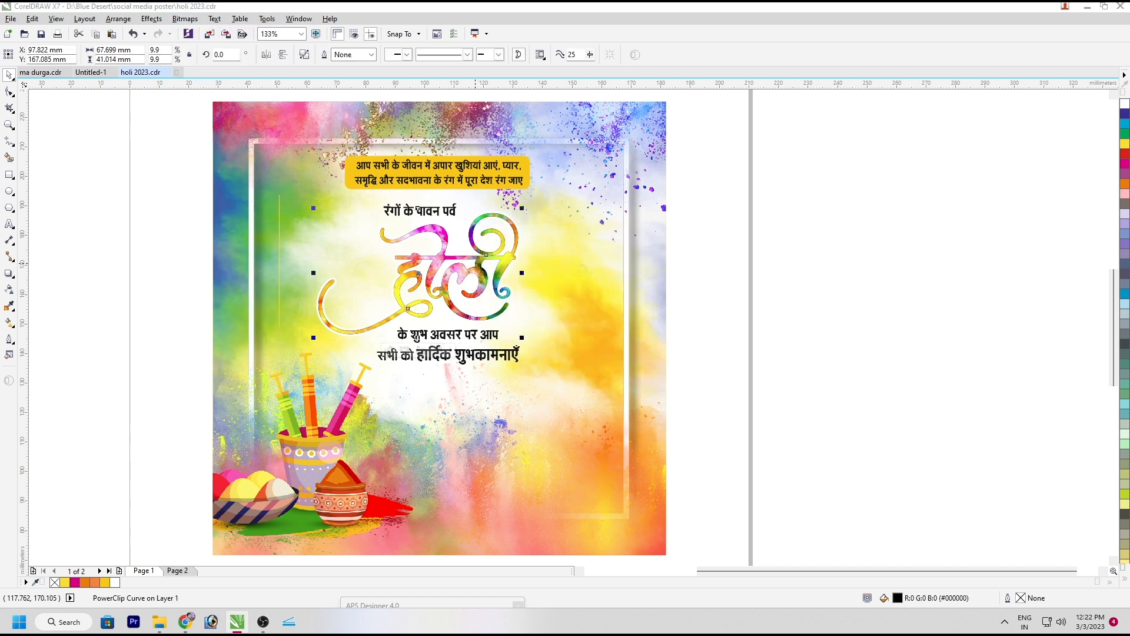
Apply the Plastic texture effect to the होली bitmap with highlight 16, depth 4, smoothness 72 and light direction 345.
scroll(434, 260, "up", 4)
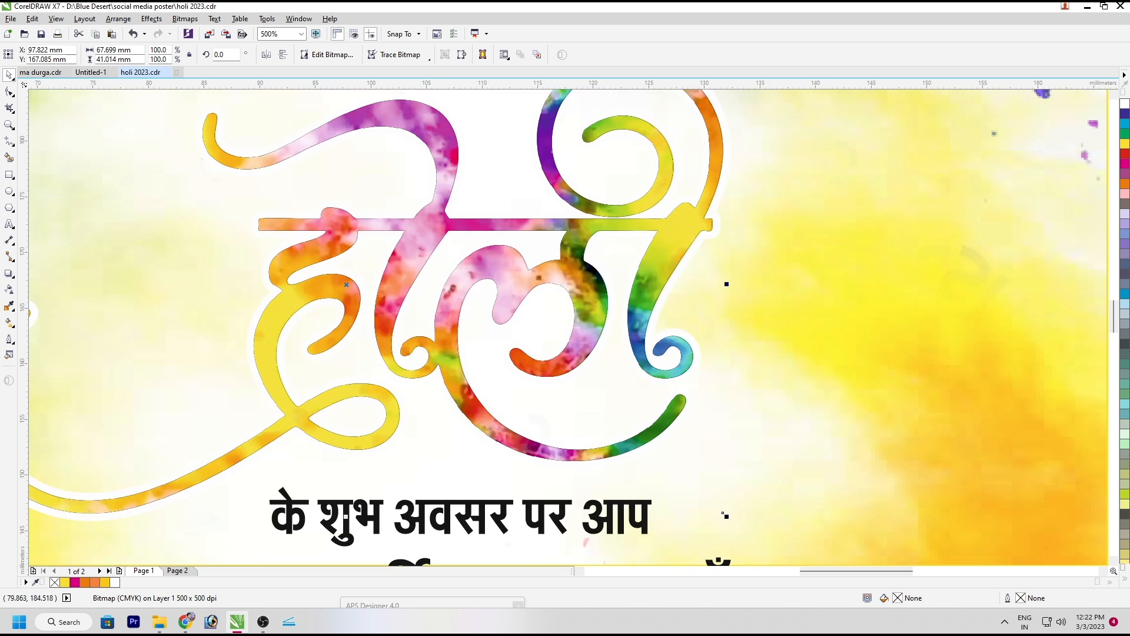
left_click(185, 19)
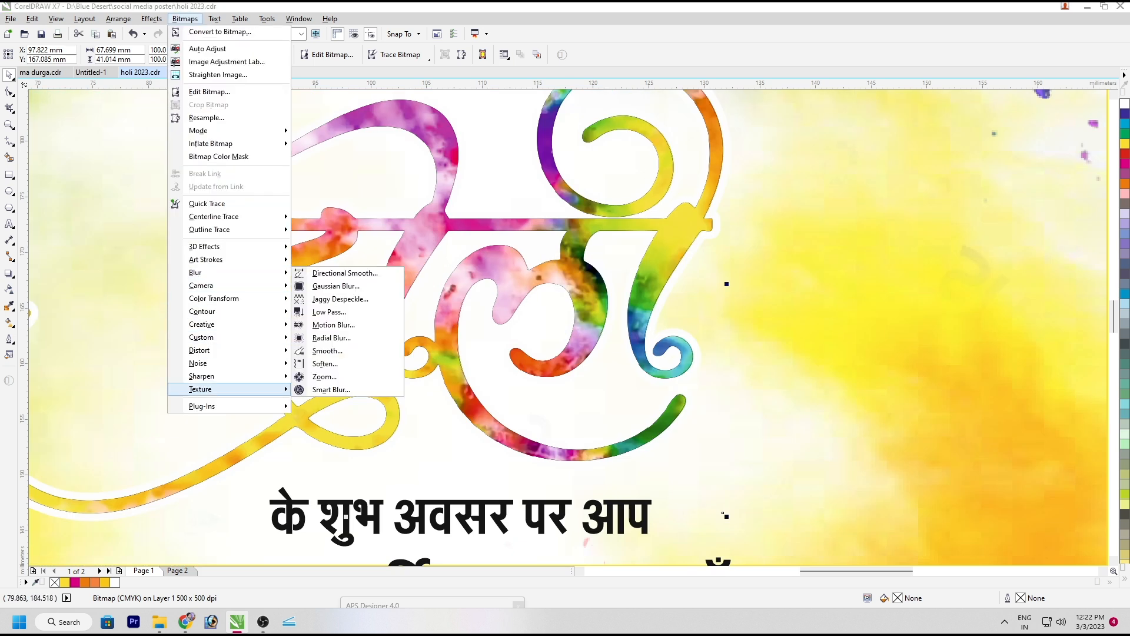
mouse_move(235, 389)
left_click(325, 429)
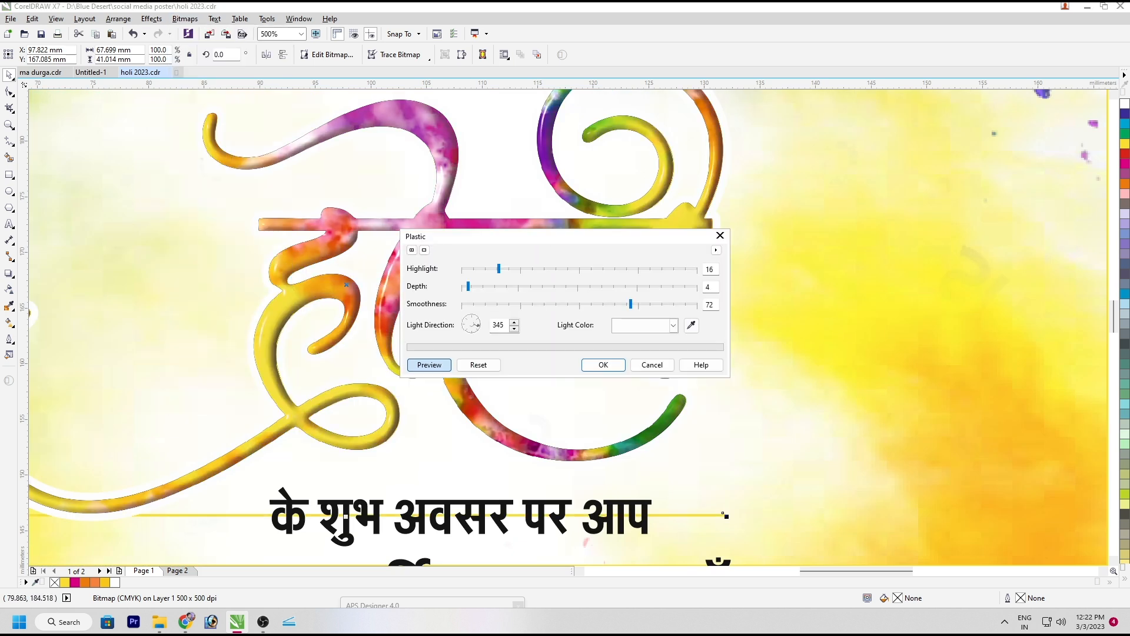
left_click(603, 365)
scroll(445, 336, "down", 2)
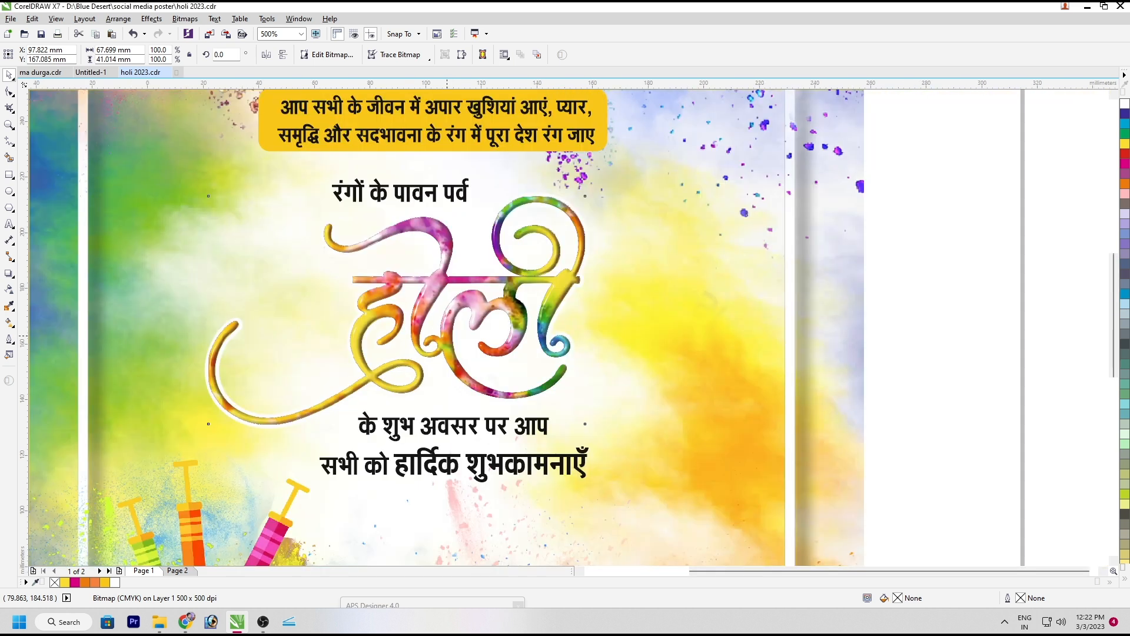
Copy the plastic-effect bitmap and undo back to the PowerClip होली lettering with its 4 pt white outline.
left_click(831, 364)
left_click(475, 323)
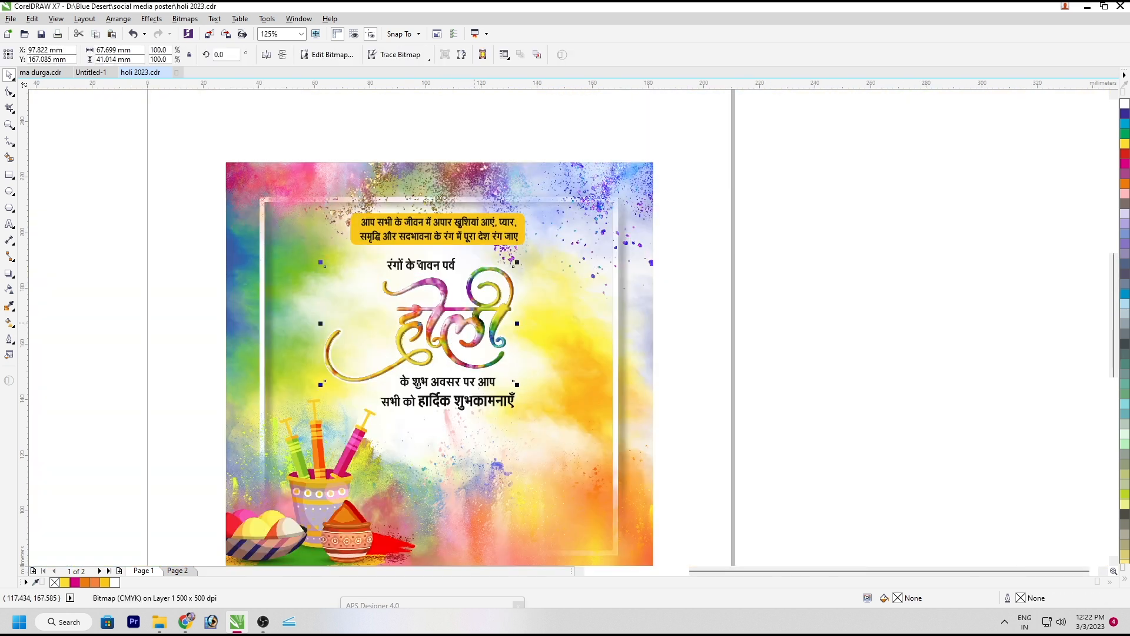
key("ctrl+z")
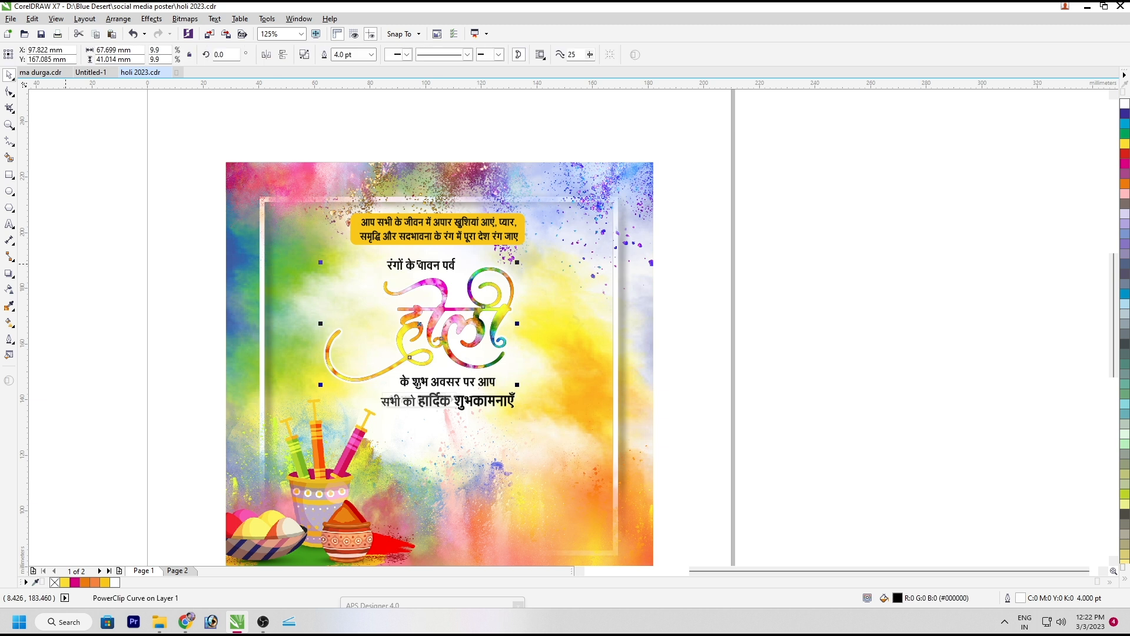
Add a soft drop shadow with opacity 22 and feathering 2 to the होली lettering, offset slightly down and right.
left_click(9, 273)
left_click(52, 54)
left_click(35, 74)
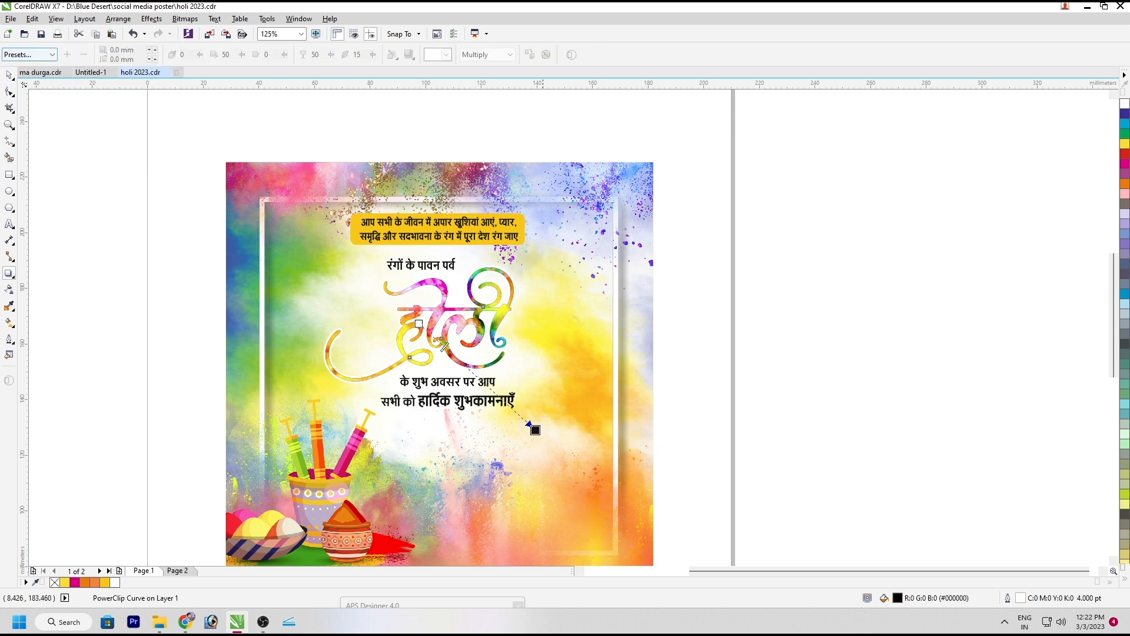
left_click_drag(534, 430, 460, 389)
scroll(480, 387, "up", 2)
scroll(489, 387, "up", 1)
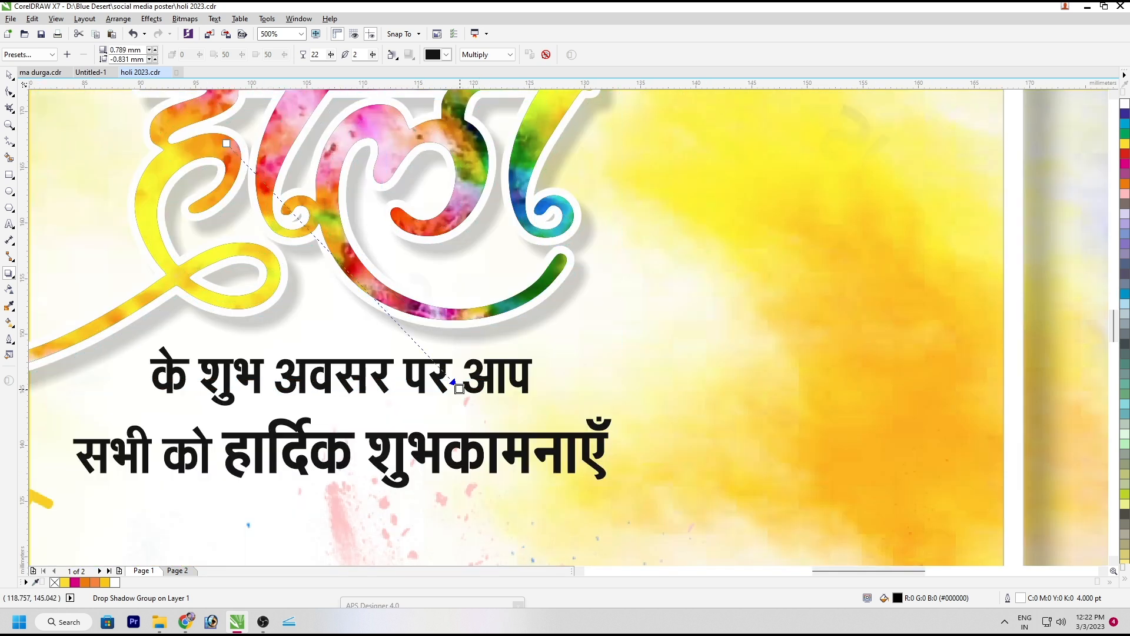
Paste the plastic-effect bitmap over the shadowed होली lettering.
key("space")
left_click(771, 413)
key("ctrl+v")
key("F4")
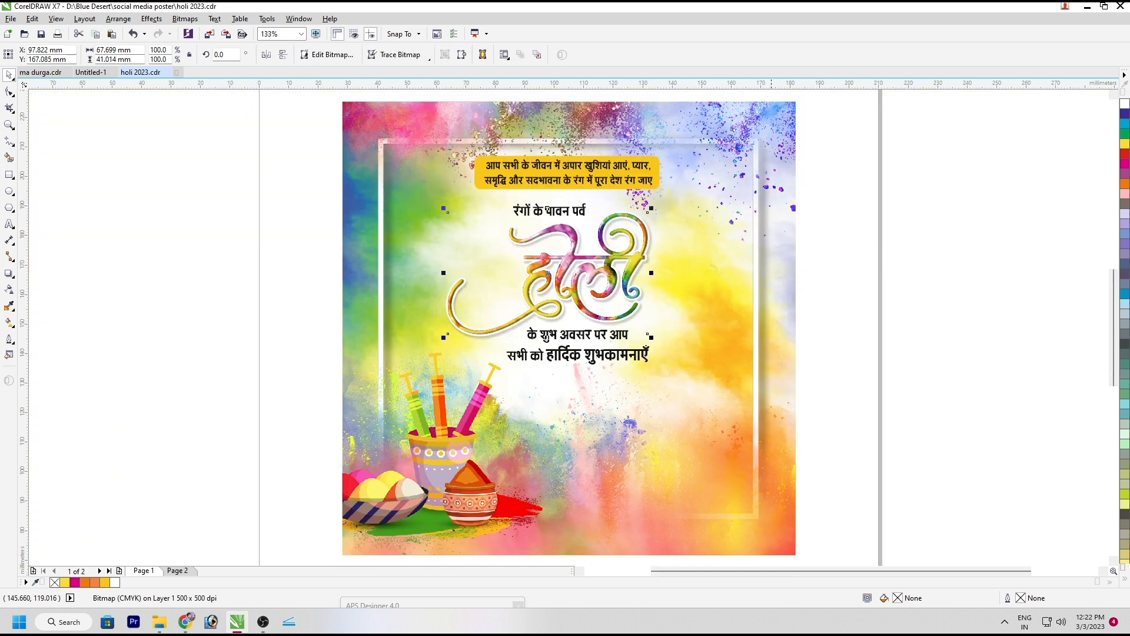
Try to group the होली lettering with its greeting texts and centre the group on the poster.
left_click(821, 238)
left_click_drag(820, 238, 637, 269)
key("ctrl+g")
key("c")
key("ctrl+z")
key("ctrl+z")
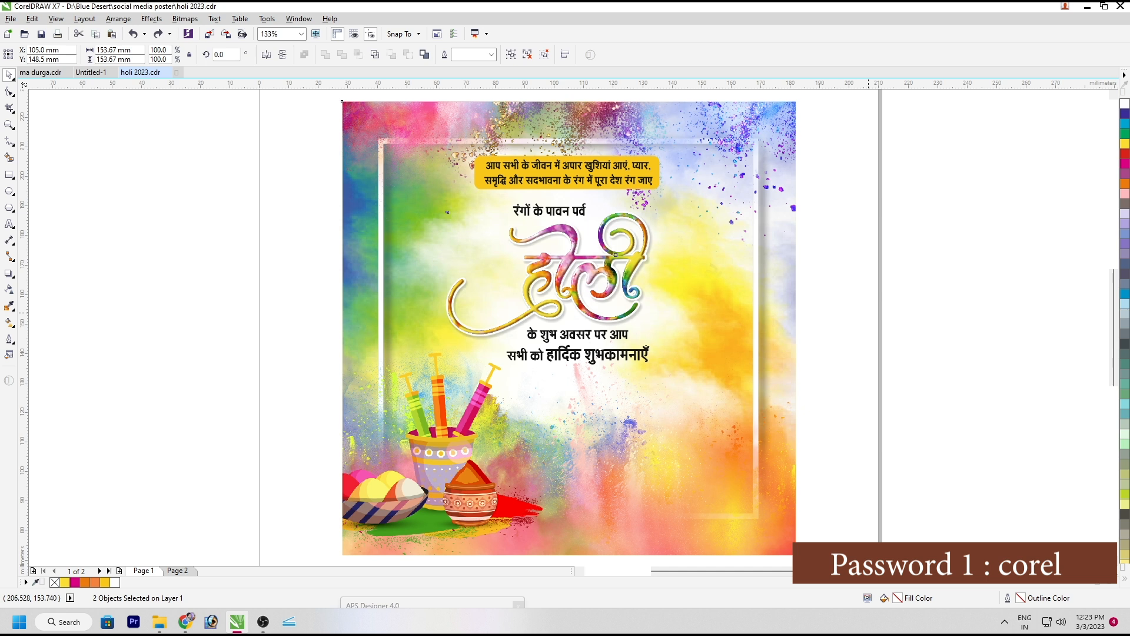
left_click(869, 313)
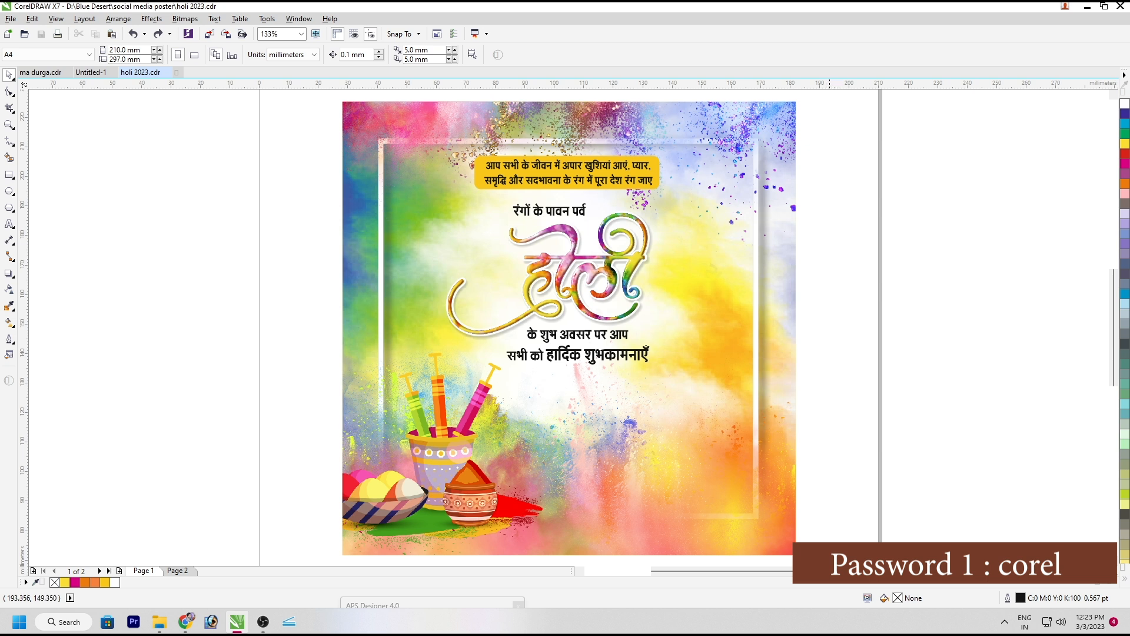
Delete pieces of the होली lettering and its greeting texts one at a time, undoing each deletion.
left_click(616, 355)
left_click(630, 323)
key("Delete")
key("ctrl+z")
left_click(616, 277)
key("Delete")
key("ctrl+z")
Select the होली lettering with its greeting texts, enlarge them slightly and place them below the yellow banner.
left_click_drag(625, 354, 627, 355)
left_click_drag(878, 452, 443, 219)
left_click_drag(653, 206, 657, 202)
left_click(838, 188)
Enlarge the yellow banner together with its text so the banner is about 70 mm wide.
left_click_drag(760, 211, 240, 131)
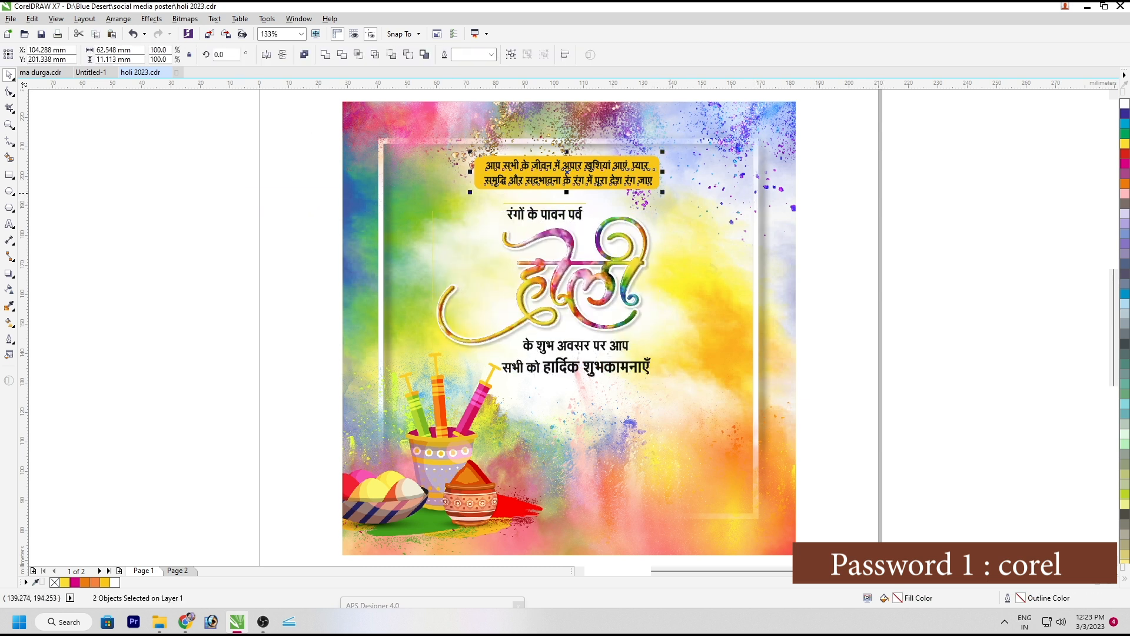
left_click_drag(663, 194, 675, 194)
left_click(836, 187)
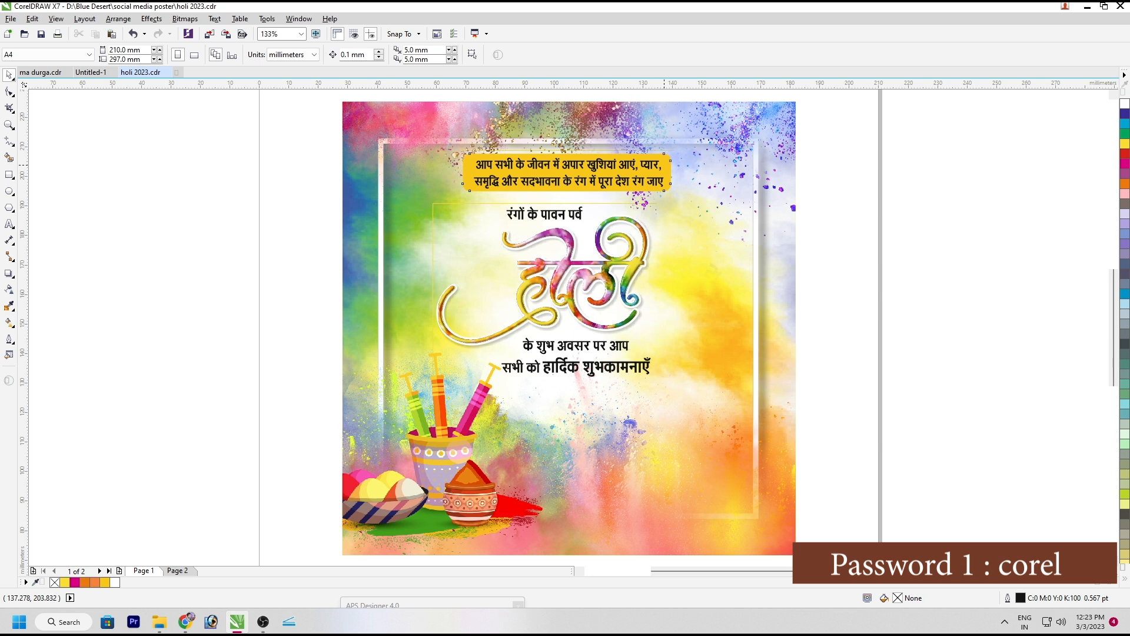
Fill the banner rectangle with a horizontal gradient from cyan to magenta.
left_click(665, 165)
left_click(1125, 163)
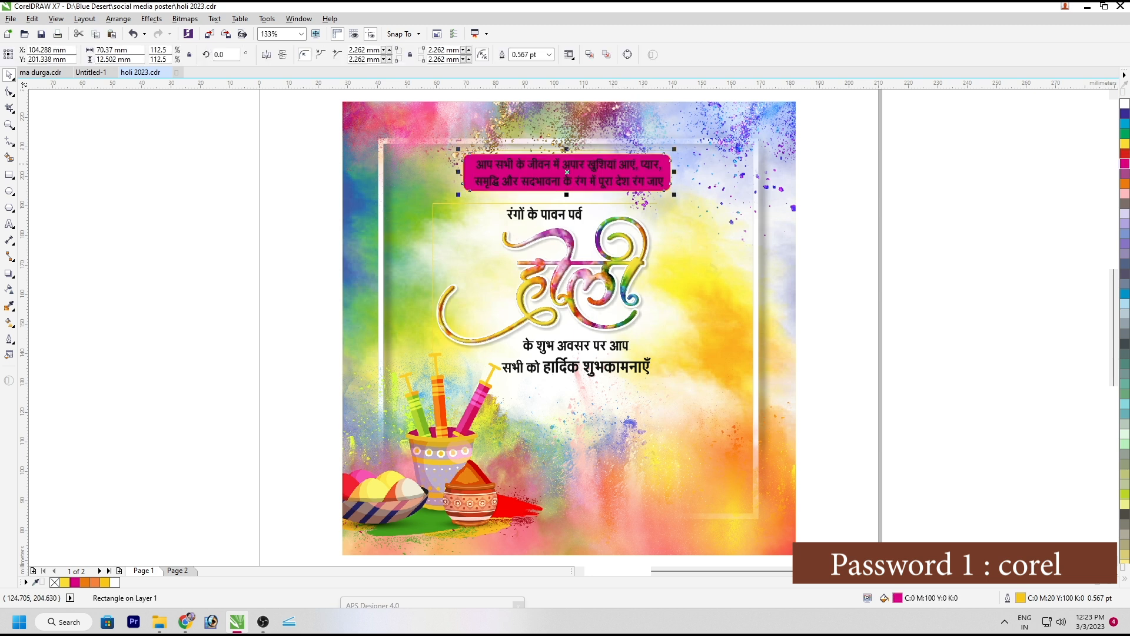
key("g")
left_click_drag(638, 181, 638, 181)
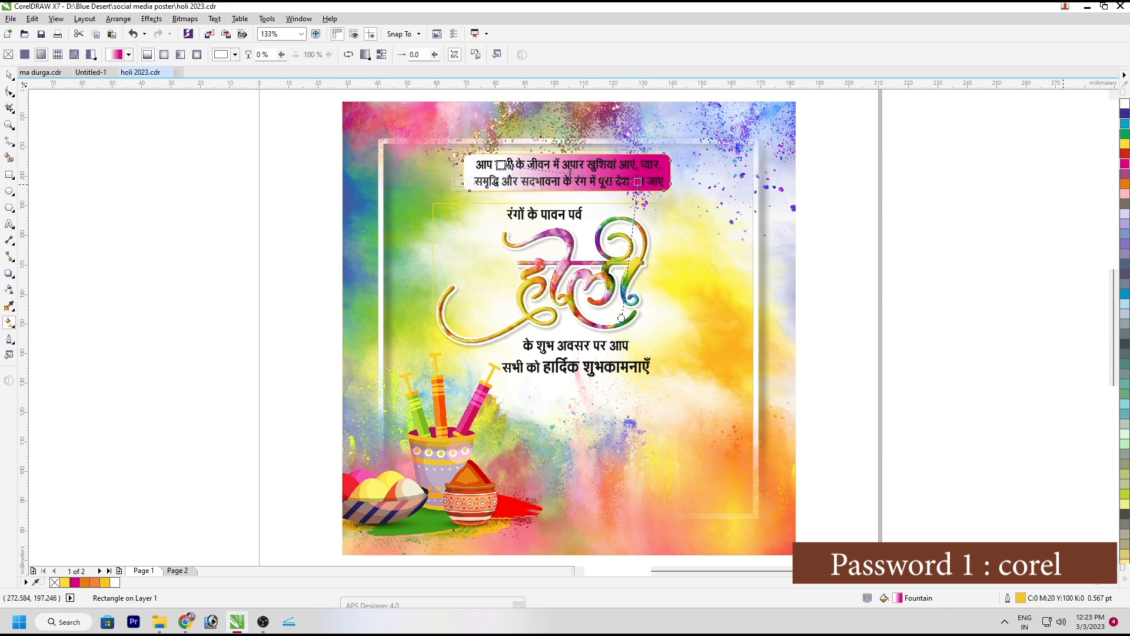
left_click(1126, 124)
key("space")
left_click(989, 259)
Make the two-line banner text white.
left_click(578, 166)
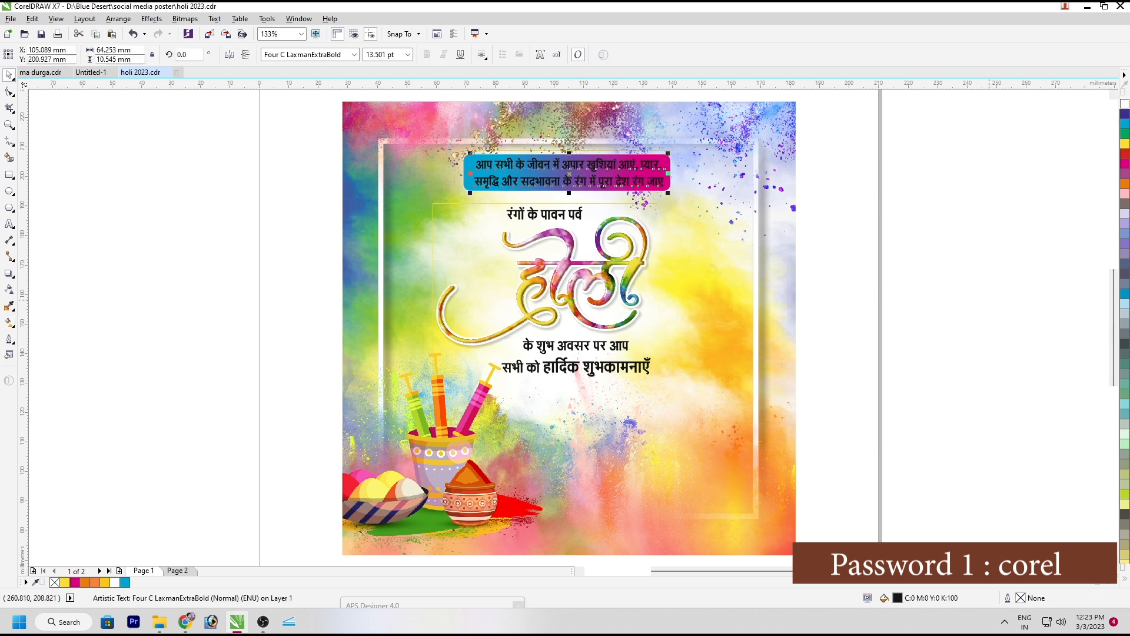
left_click(1125, 104)
left_click(989, 153)
Remove the outline from the gradient banner rectangle.
left_click(666, 173)
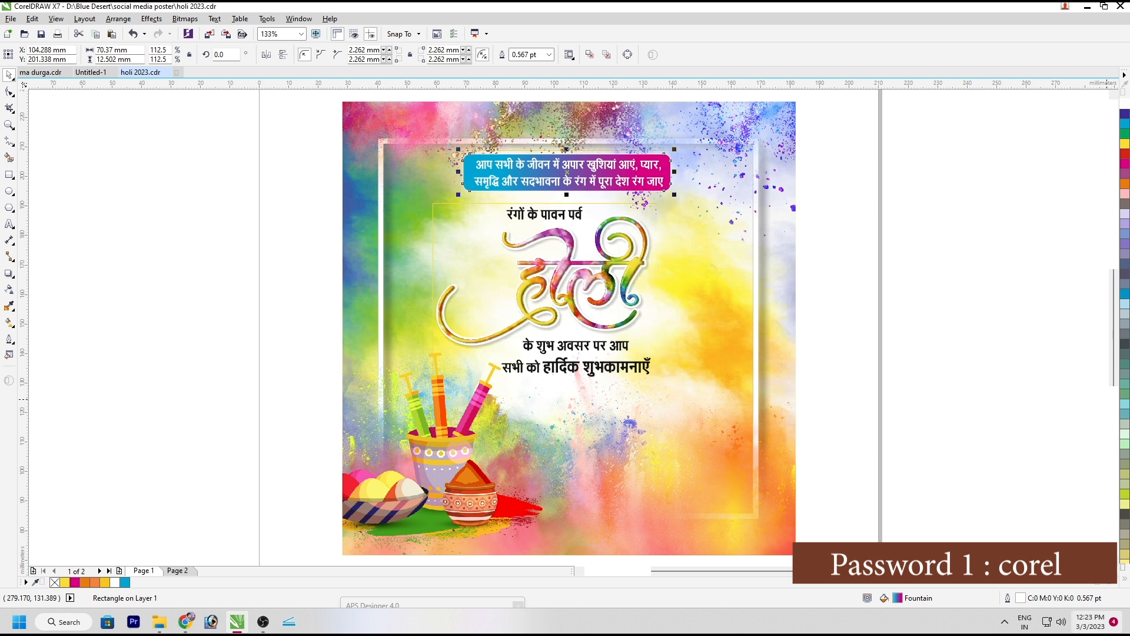
left_click(1125, 579)
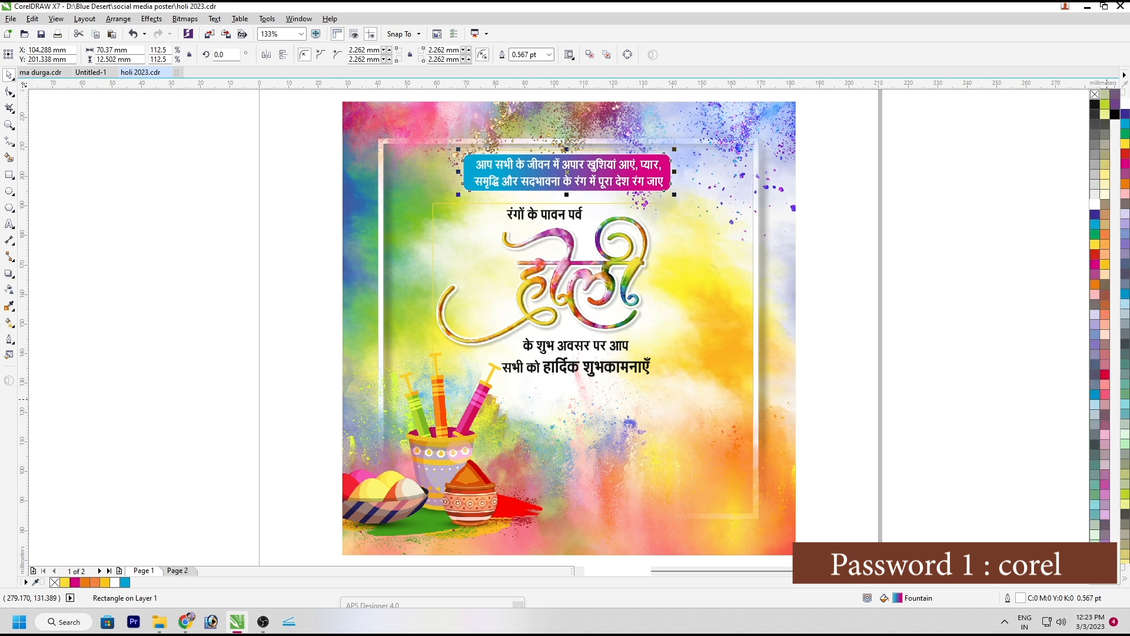
right_click(1095, 95)
left_click(978, 235)
left_click(772, 276)
left_click(919, 318)
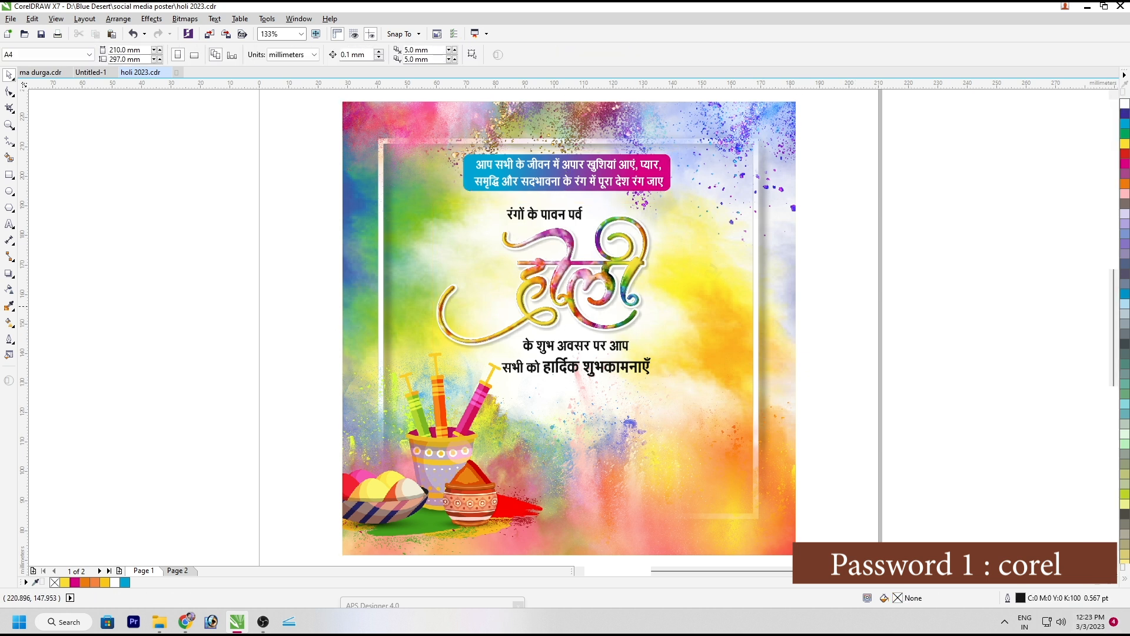
Move the banner and its text up onto the frame's upper edge and enlarge them to about 75 mm wide.
left_click_drag(856, 118, 330, 212)
left_click_drag(593, 166, 593, 143)
left_click_drag(675, 172, 681, 174)
Centre the banner and its text horizontally on the poster background.
left_click(692, 212, "shift")
key("c")
left_click(692, 212, "shift")
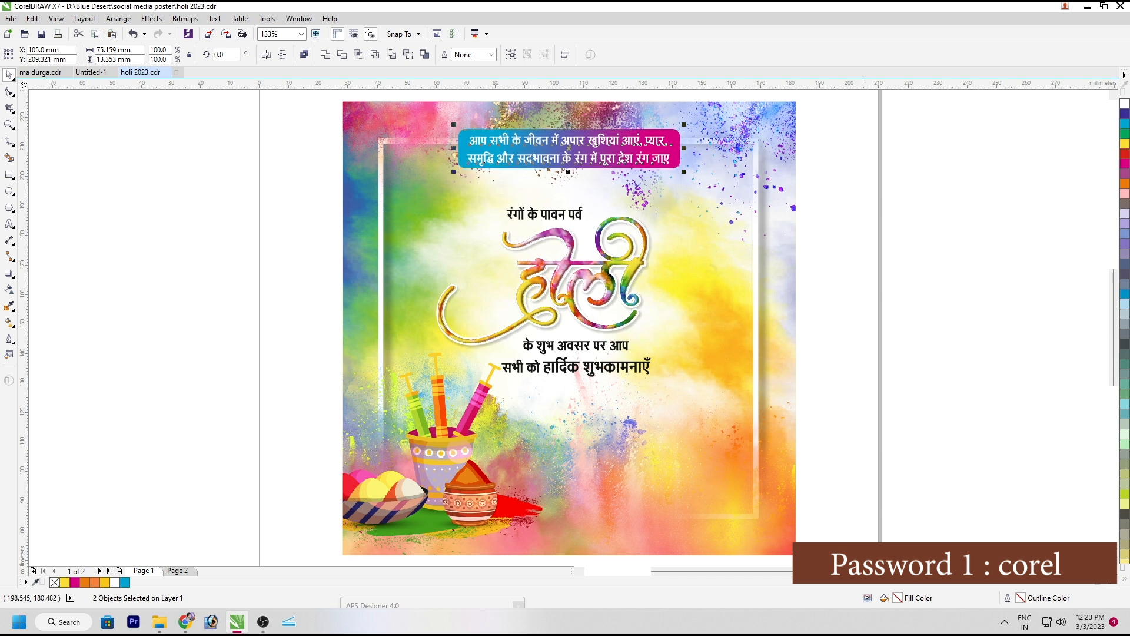
Move the होली lettering and its greeting texts up closer to the banner.
left_click_drag(863, 184, 353, 392)
left_click_drag(567, 231, 567, 209)
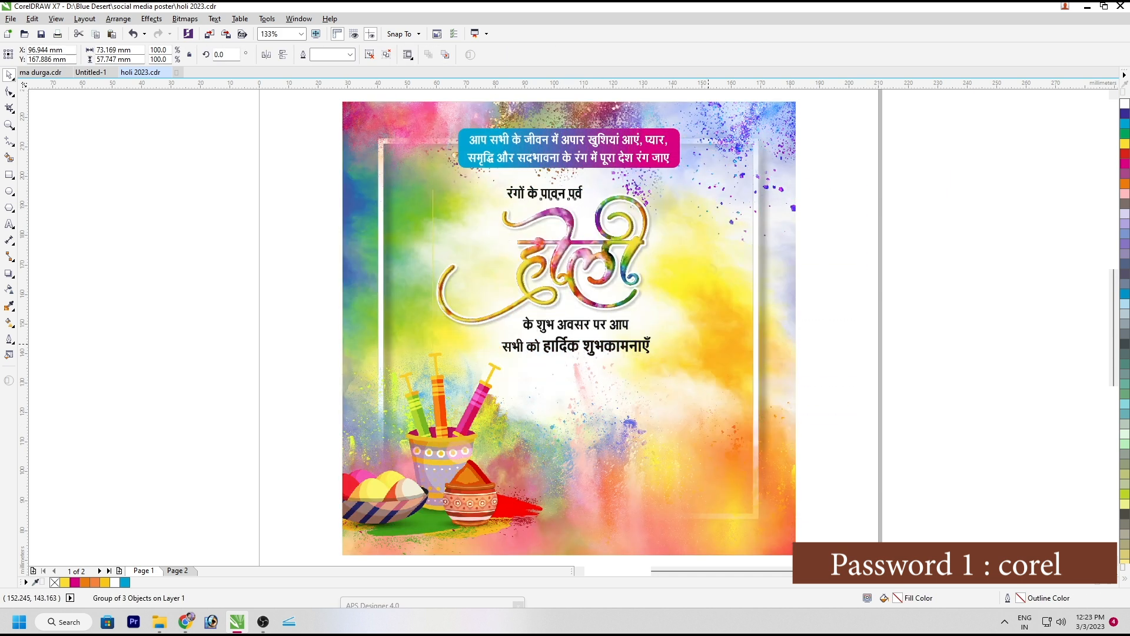
Try to centre the होली lettering group horizontally on the poster background.
left_click(708, 344, "shift")
key("c")
left_click(708, 344, "shift")
key("ctrl+z")
Enlarge the होली lettering group to about 74 mm wide and nudge it slightly upward.
left_click(595, 251)
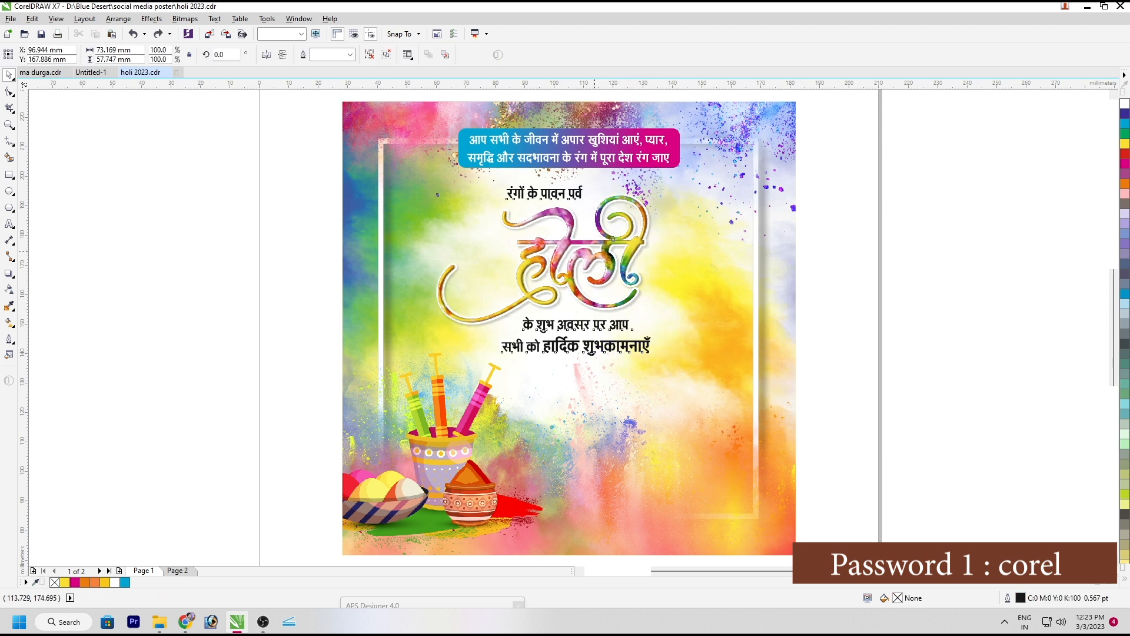
left_click_drag(658, 359, 659, 361)
left_click_drag(612, 255, 612, 252)
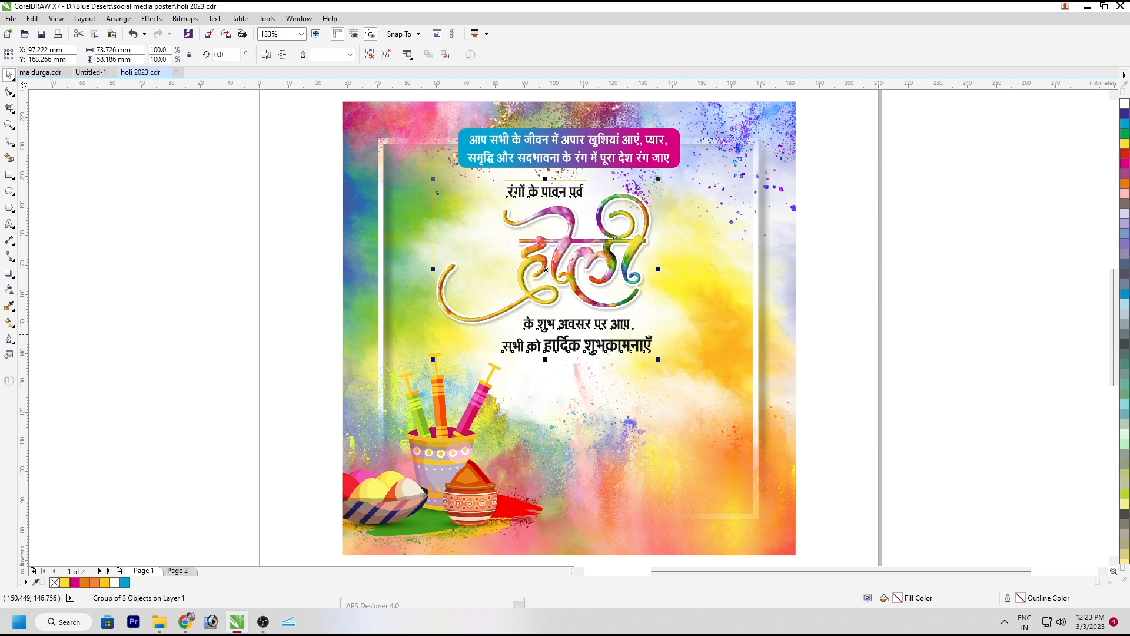
Ungroup the होली lettering group and recolour the two-line greeting text below it magenta.
left_click(567, 325)
left_click(251, 356)
left_click(594, 346)
key("ctrl+u")
left_click(291, 326)
left_click(582, 345)
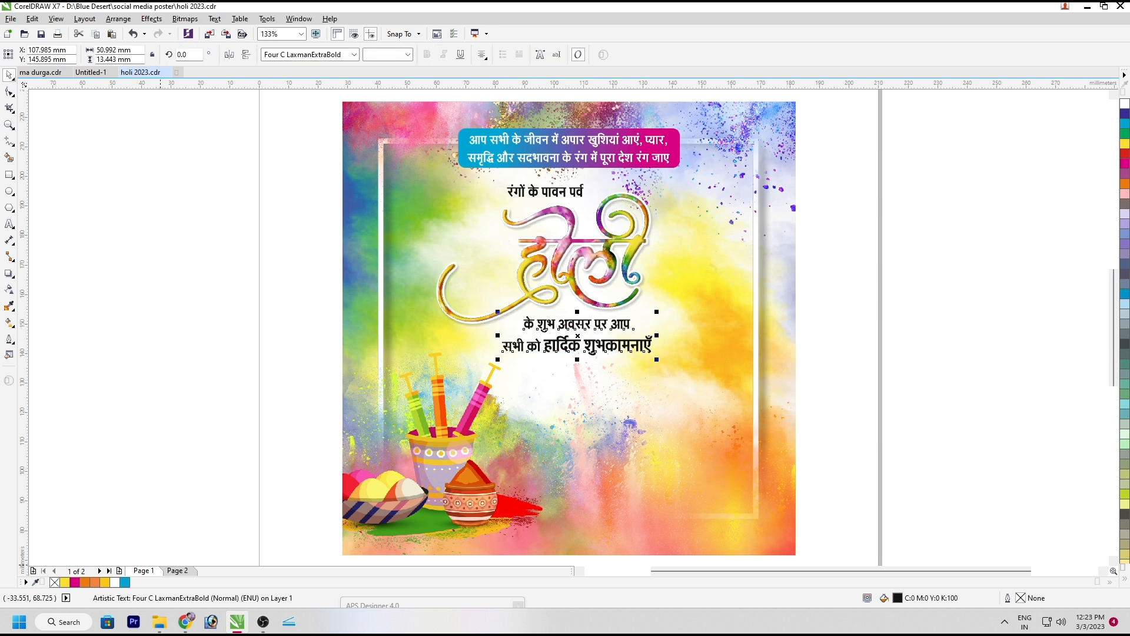
left_click(75, 582)
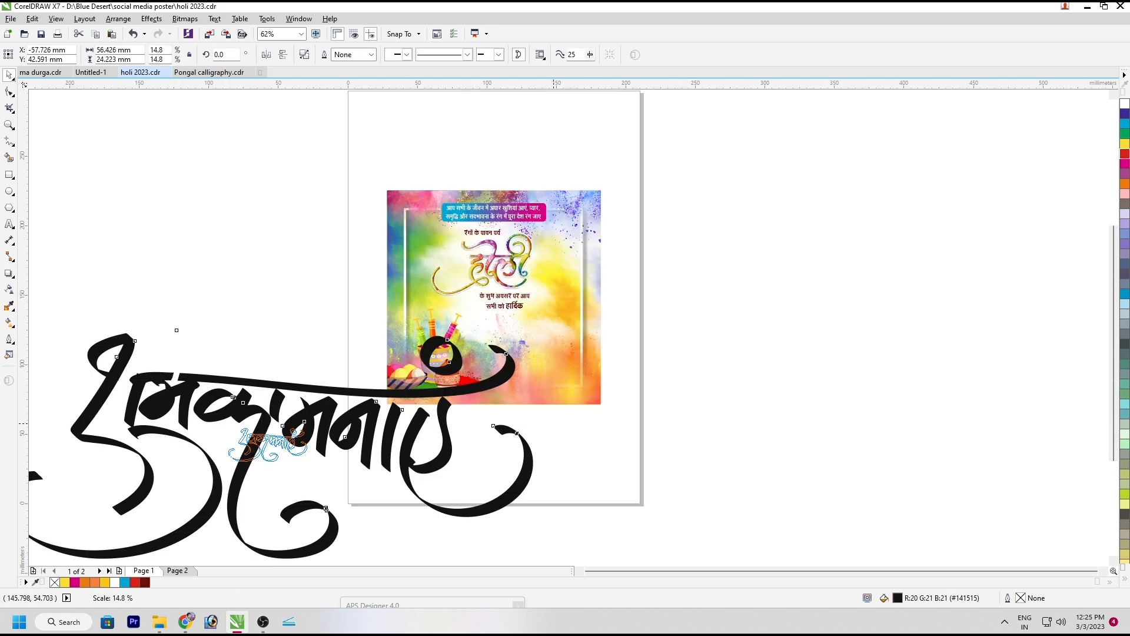
Scale down the शुभकामनाएं calligraphy, place it below सभी को हार्दिक and centre it horizontally on the poster.
left_click_drag(507, 460, 501, 339)
scroll(490, 334, "up", 1)
left_click_drag(375, 380, 407, 366)
left_click_drag(544, 308, 561, 297)
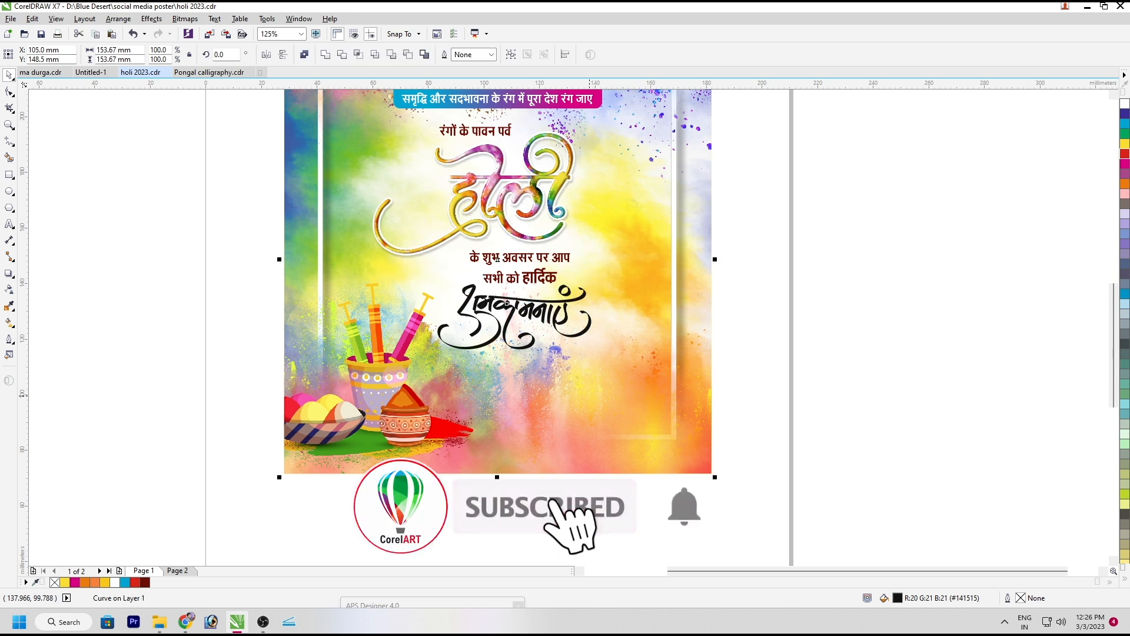
key("c")
left_click(743, 377)
Resize the शुभकामनाएं calligraphy to about 51 mm wide and fit it just under सभी को हार्दिक.
left_click(517, 303)
left_click_drag(517, 303, 554, 297)
scroll(541, 302, "up", 2)
left_click_drag(653, 397, 638, 388)
left_click(500, 297)
left_click_drag(500, 297, 496, 301)
Apply a linear gradient from black to cyan to the शुभकामनाएं calligraphy and adjust its direction.
key("g")
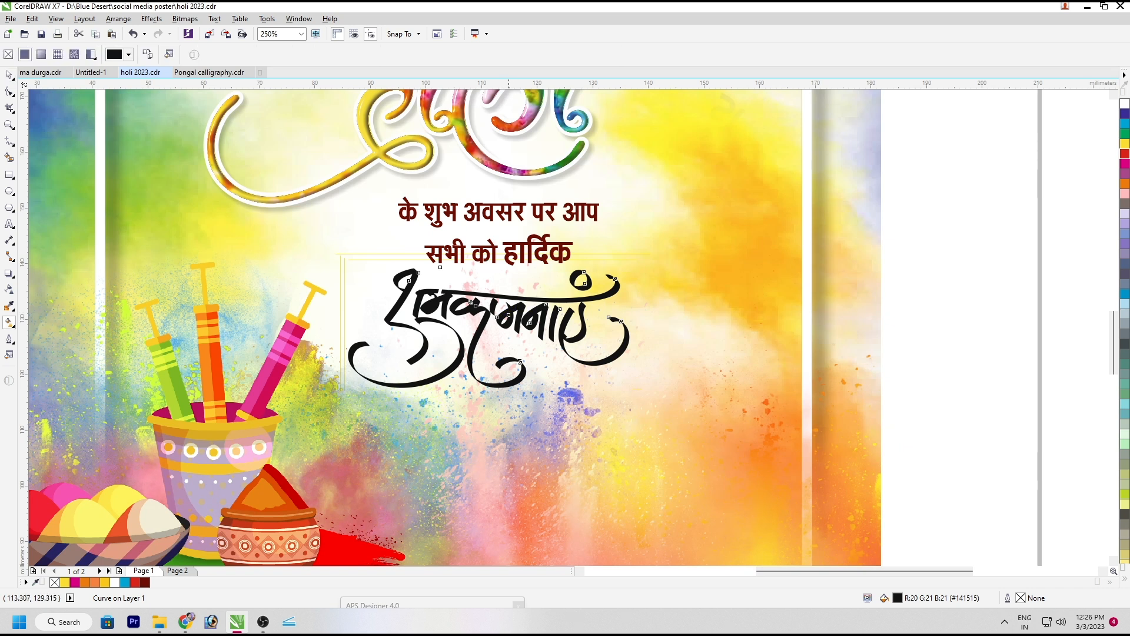
left_click_drag(486, 361, 517, 308)
left_click(1125, 103)
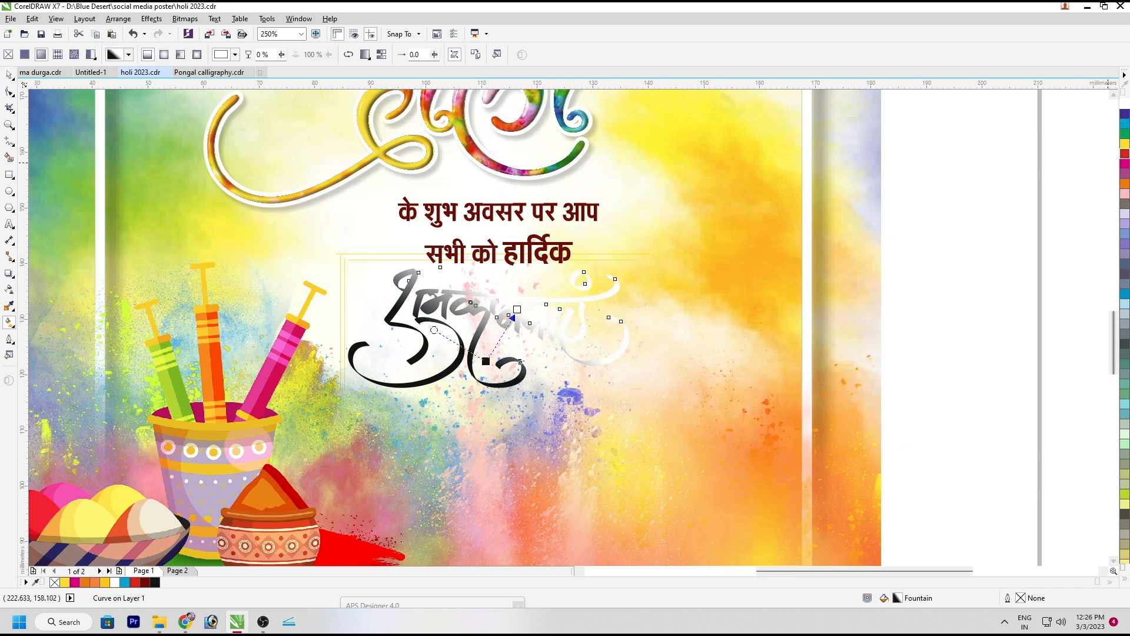
left_click(1125, 154)
left_click(1125, 124)
left_click_drag(471, 362, 455, 369)
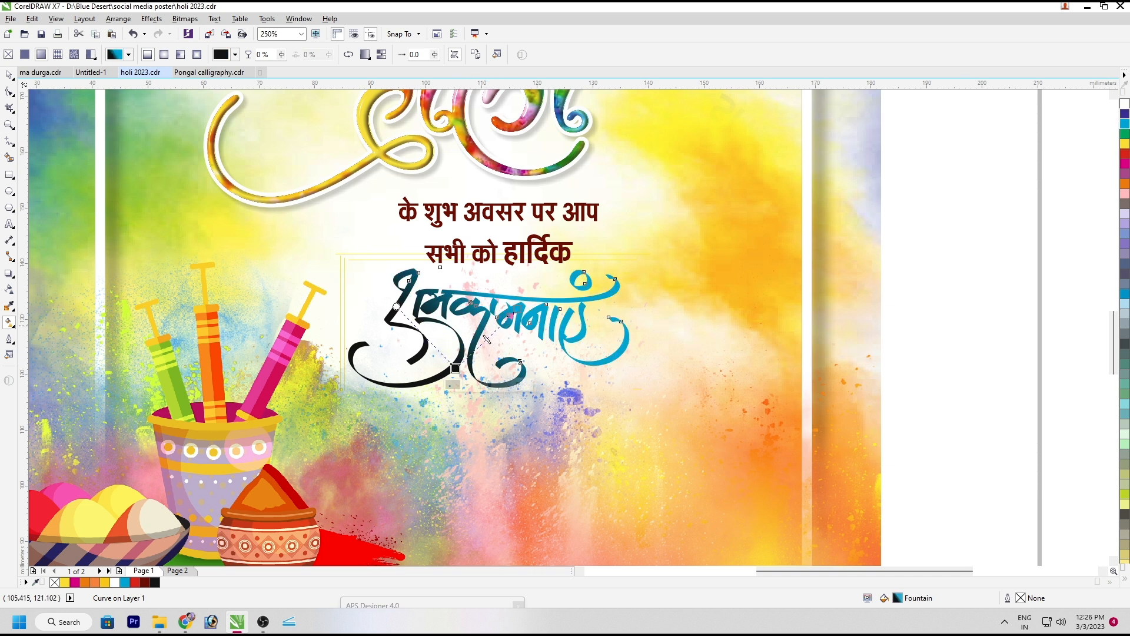
Try dark blue for the dark end of the calligraphy's gradient, settling on a near-black colour.
left_click(1125, 114)
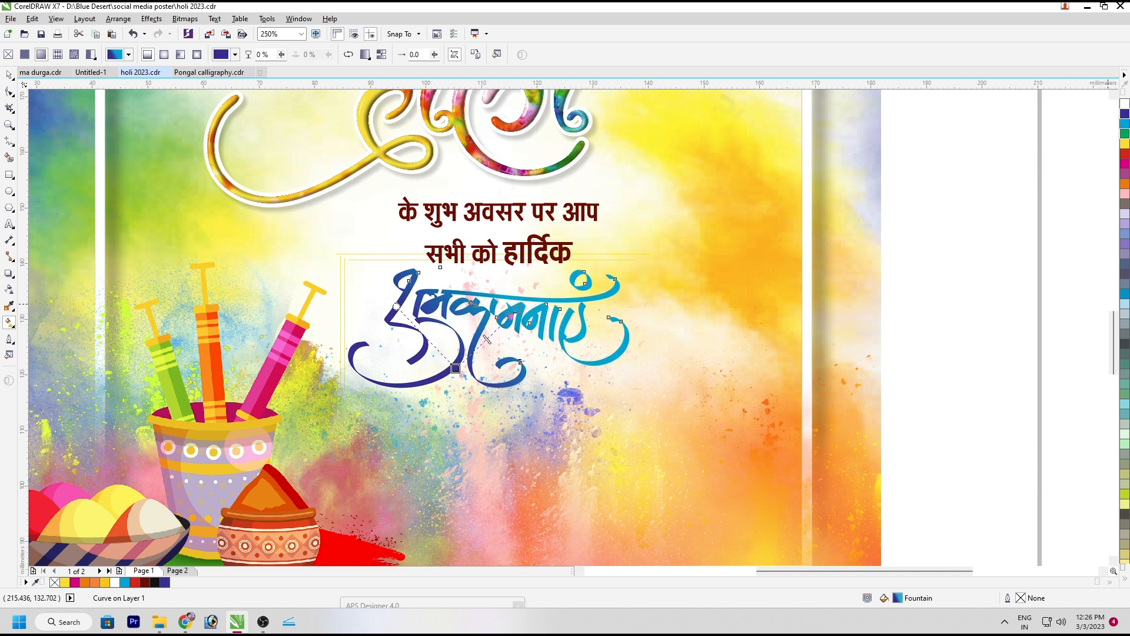
left_click(1125, 579)
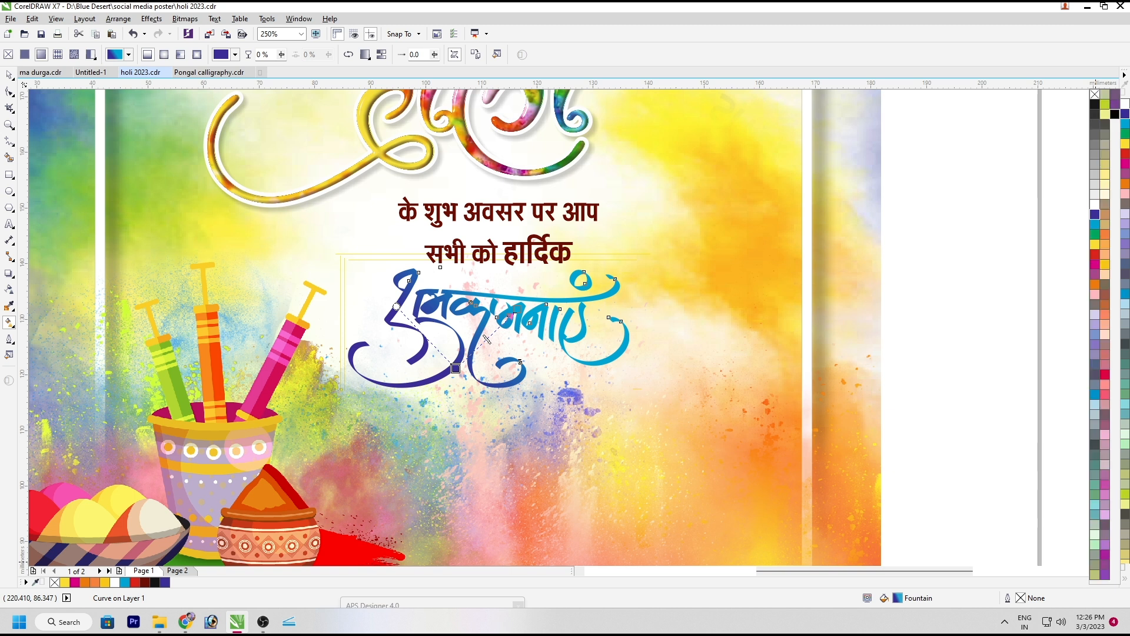
left_click(1115, 114)
key("space")
left_click(885, 214, "ctrl")
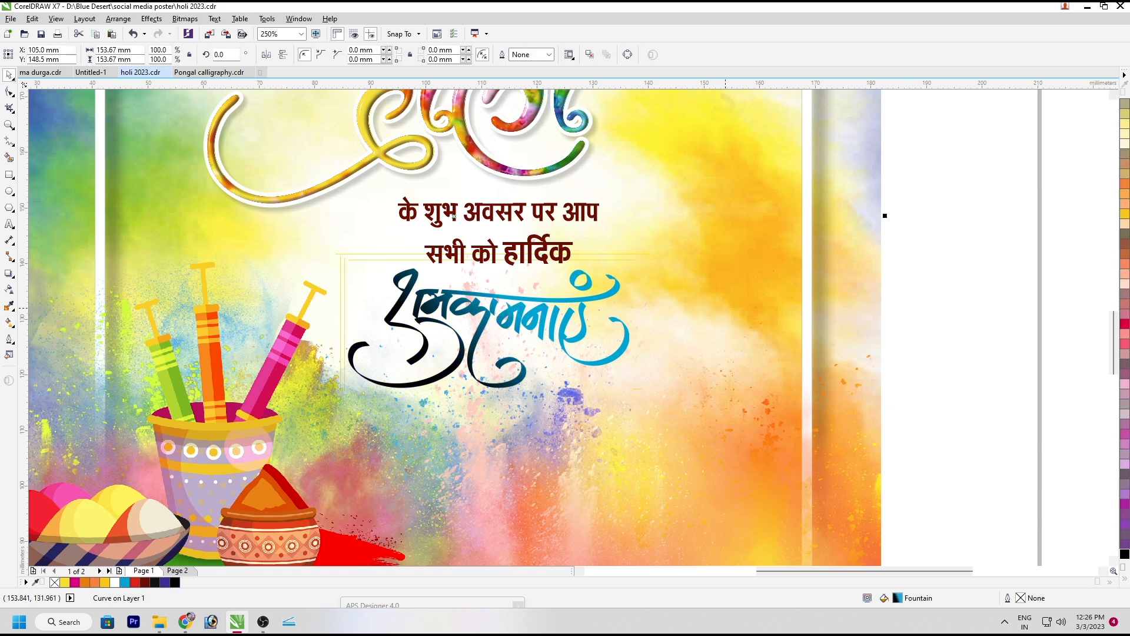
Give the शुभकामनाएं calligraphy a white 2 pt outline with rounded corners, placed behind the fill.
left_click(592, 352, "ctrl")
left_click(583, 352)
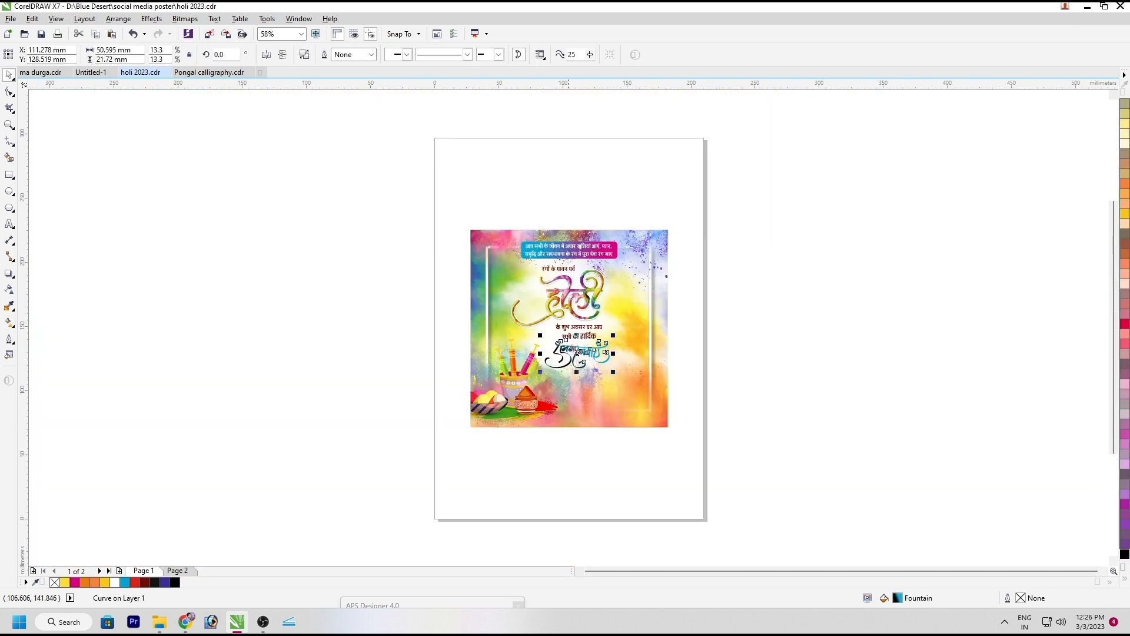
key("F12")
type("2")
key("Return")
key("F12")
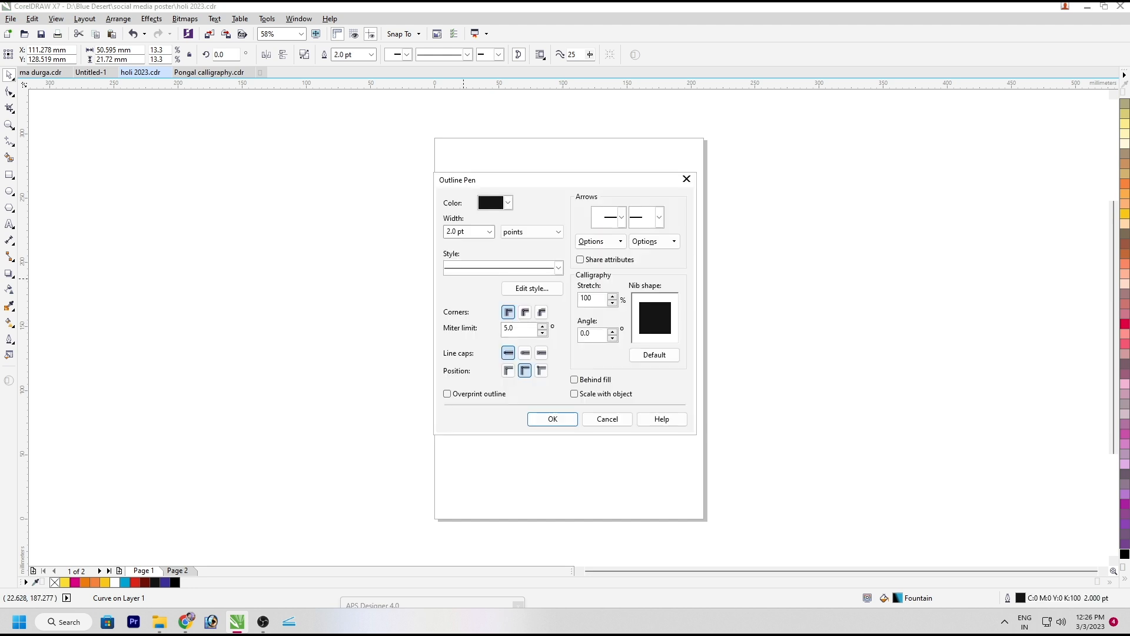
left_click(525, 312)
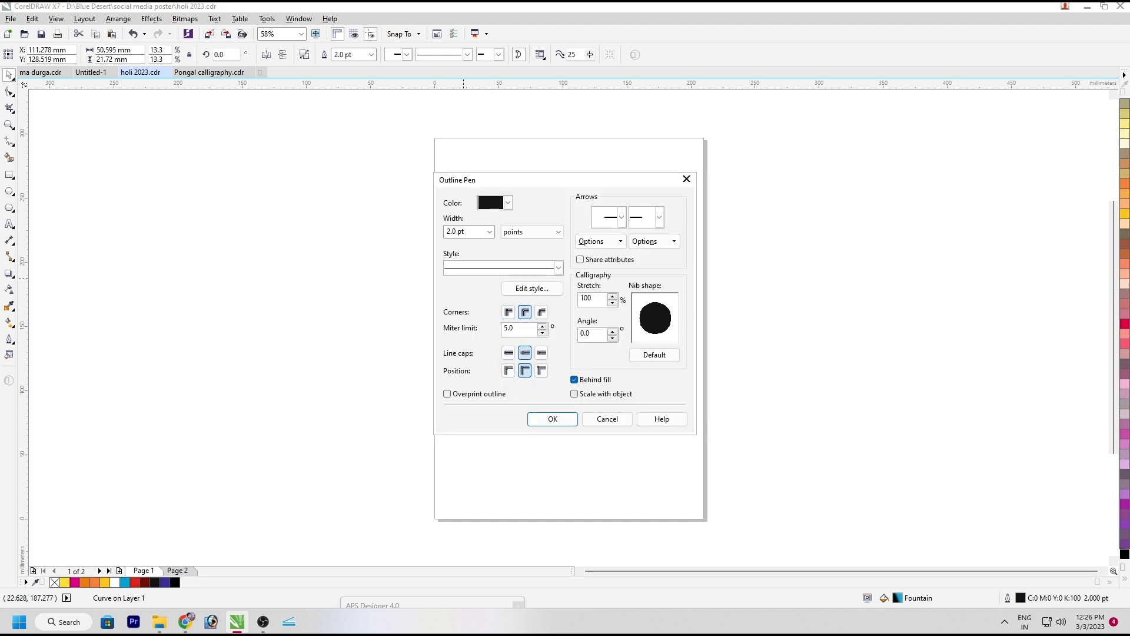
left_click(553, 419)
right_click(115, 582)
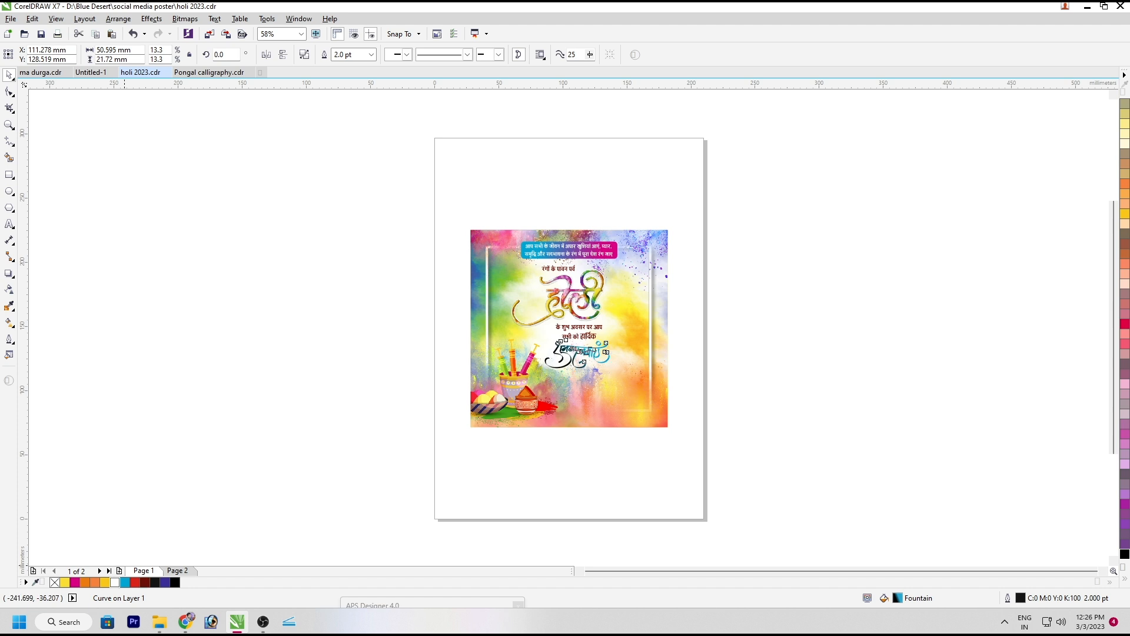
Duplicate the शुभकामनाएं calligraphy about 0.9 mm lower, make its fill and outline black, and place it behind the original.
scroll(578, 352, "up", 5)
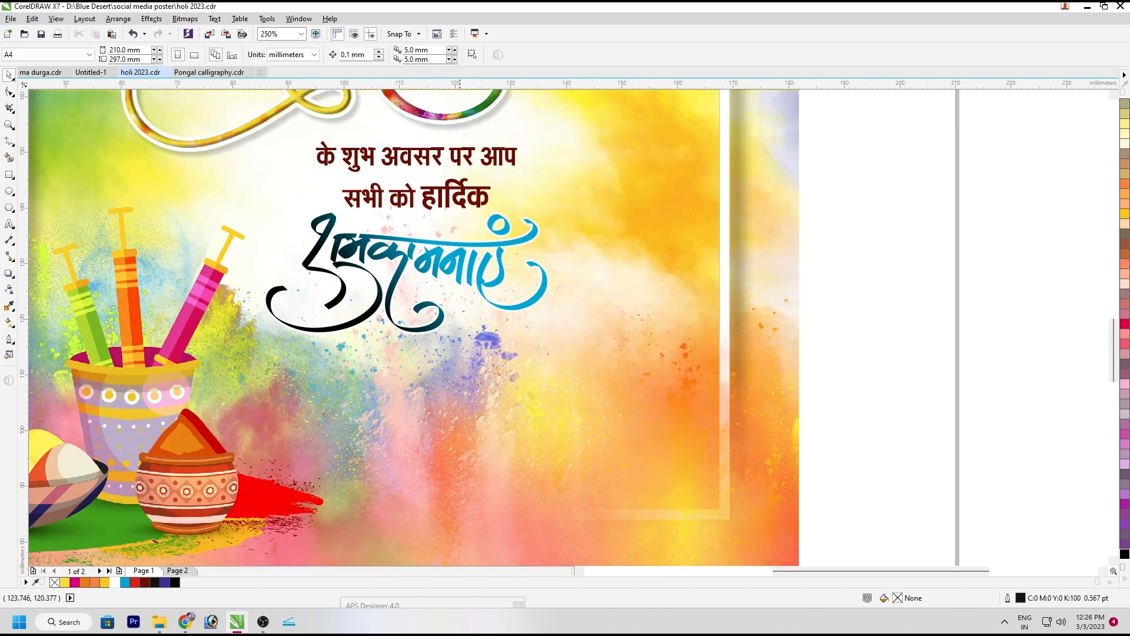
key("g")
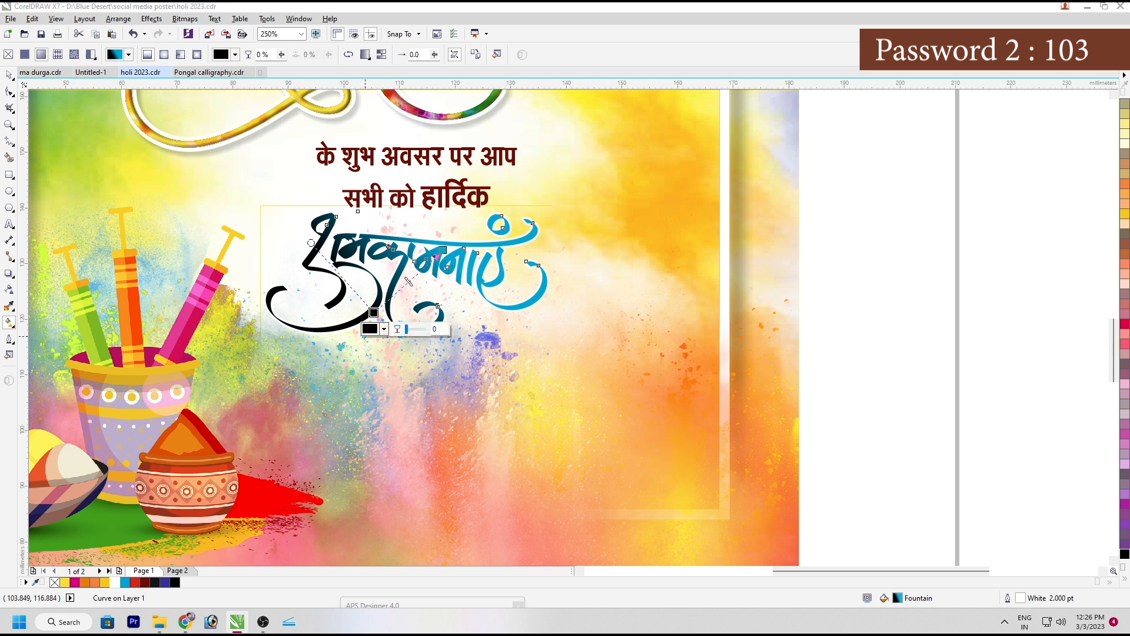
left_click(368, 329)
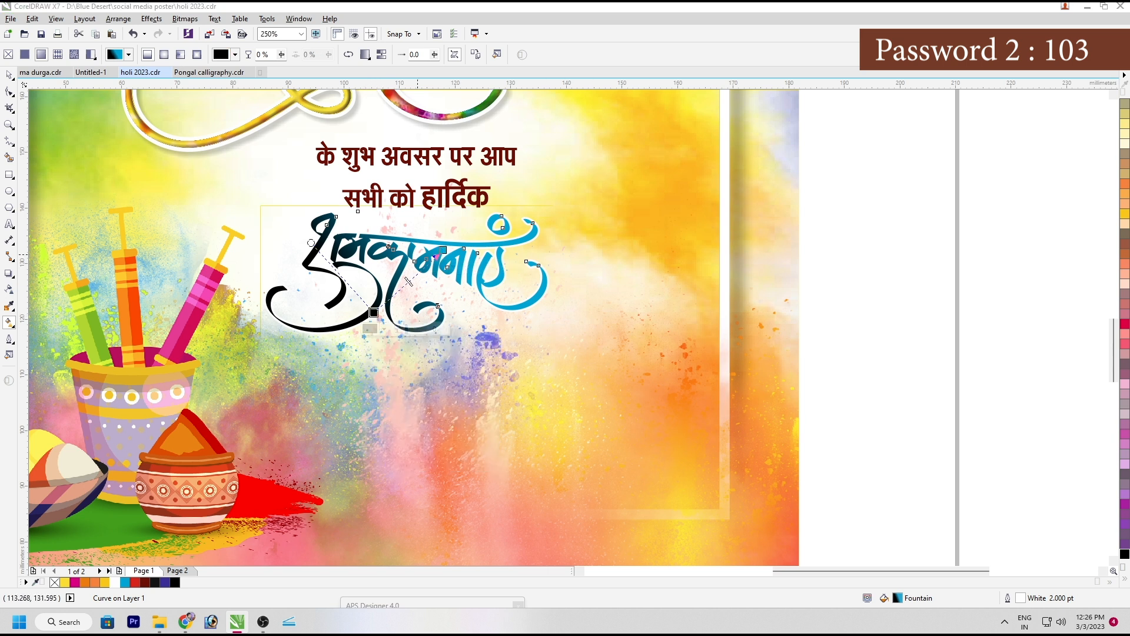
key("space")
left_click_drag(476, 259, 474, 264)
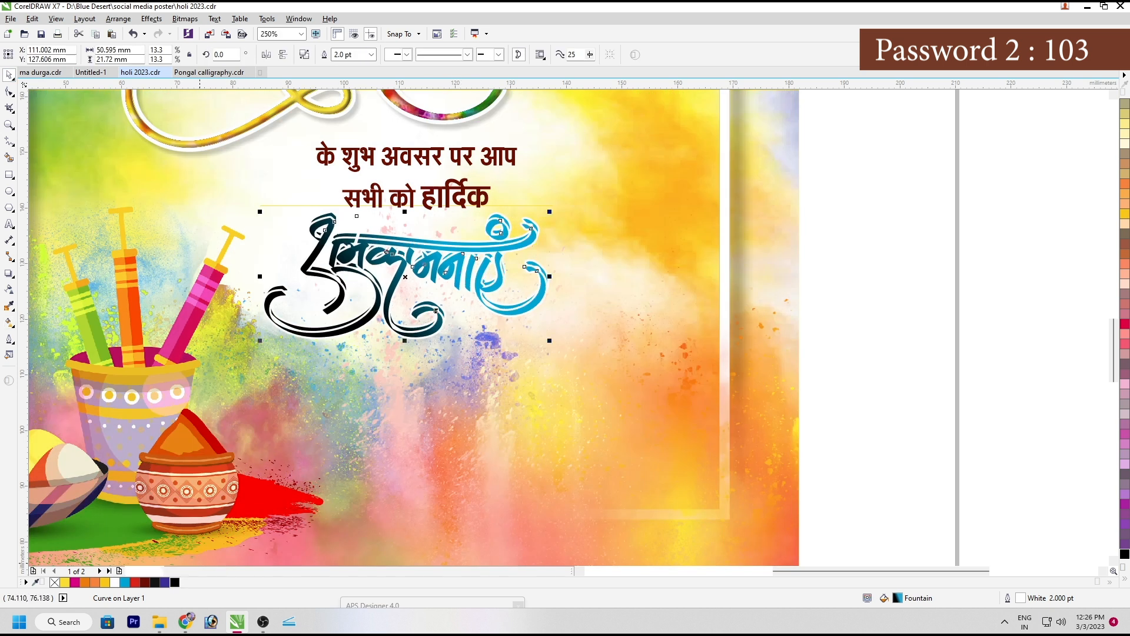
right_click(175, 583)
left_click(175, 583)
key("ctrl+Page_Down")
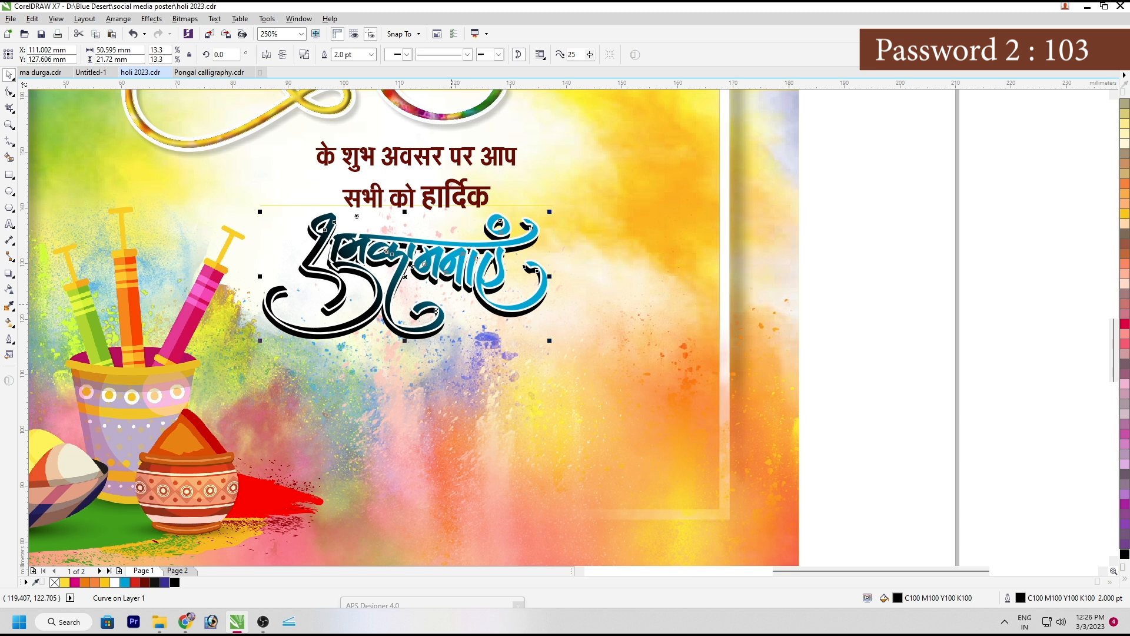
Change the cyan end of the front calligraphy's gradient to magenta.
key("shift+F4")
left_click(939, 426)
left_click(633, 385)
key("g")
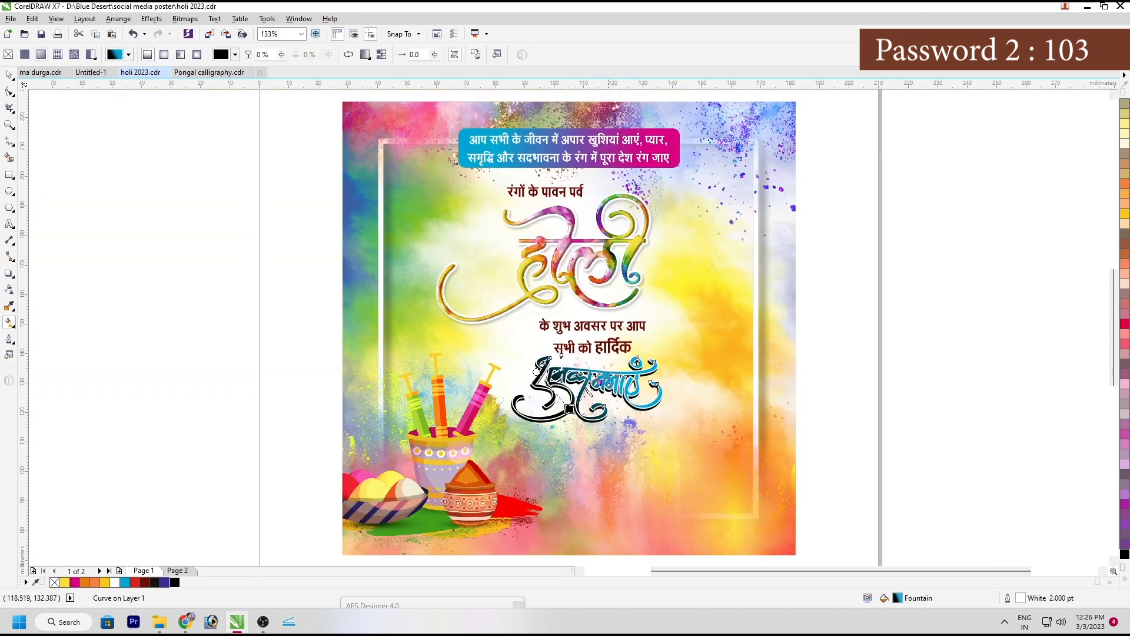
left_click(607, 376)
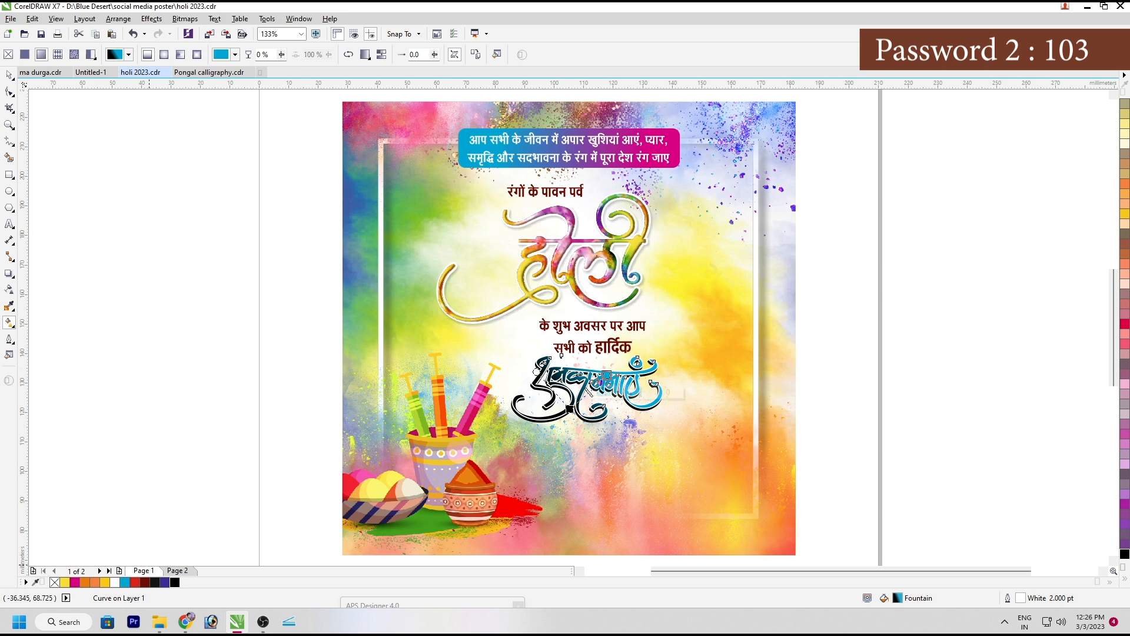
left_click(75, 583)
key("space")
left_click(971, 393)
Nudge the black shadow copy of the calligraphy up about 0.5 mm and recolour its fill and outline golden yellow.
scroll(598, 425, "up", 4)
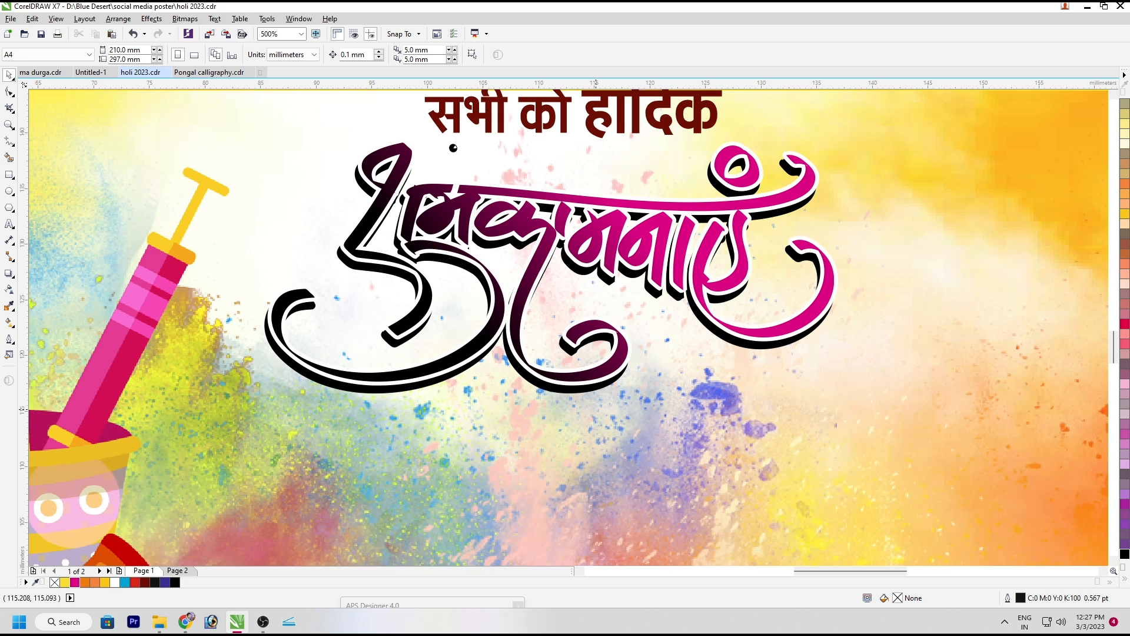
left_click(572, 391)
key("Up")
key("Up")
key("Up")
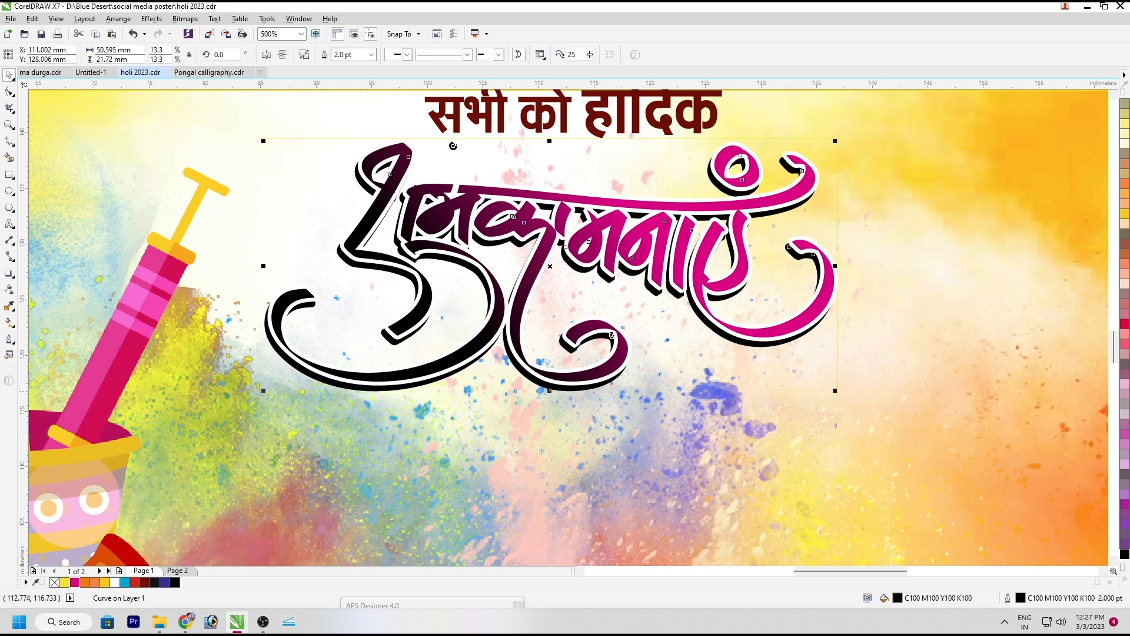
left_click(104, 583)
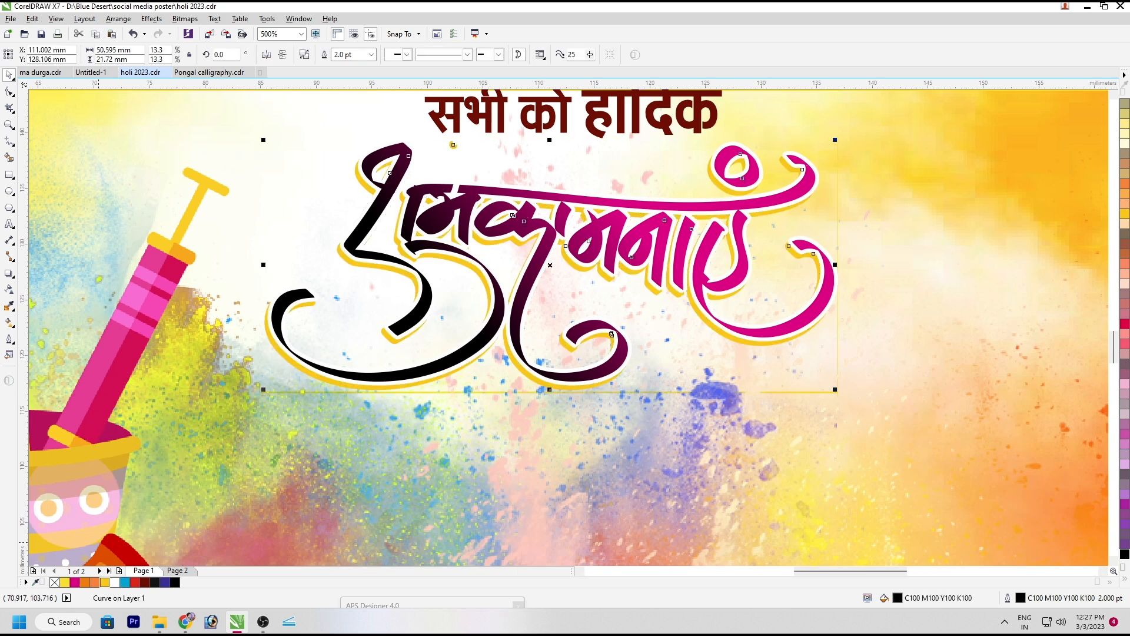
right_click(105, 582)
key("F4")
left_click(871, 421)
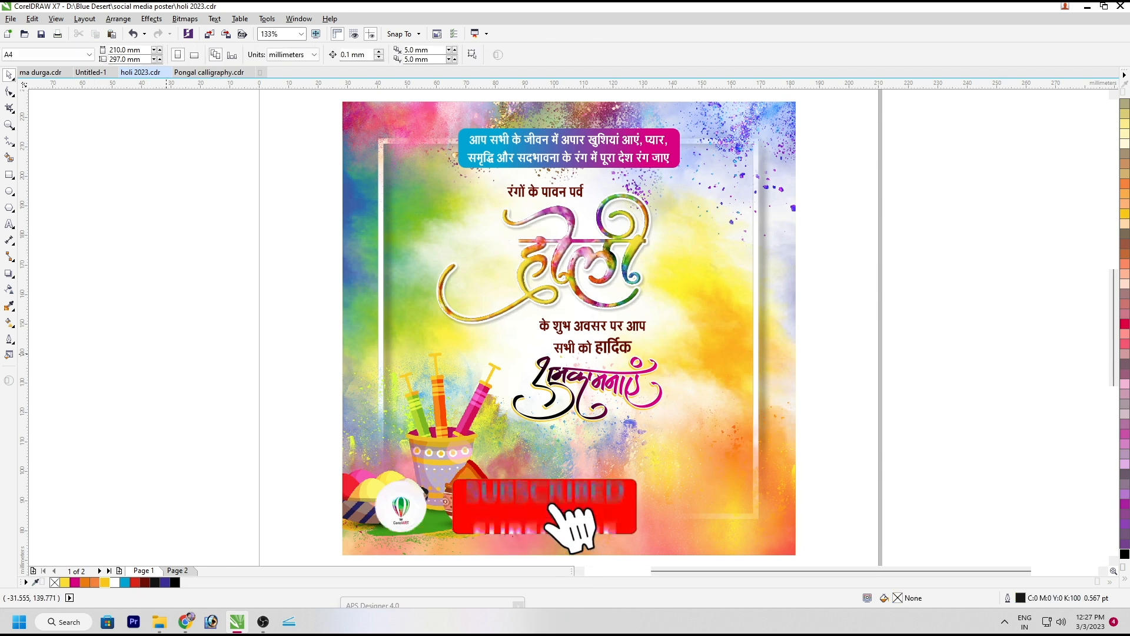
left_click_drag(870, 442, 366, 355)
left_click(620, 346)
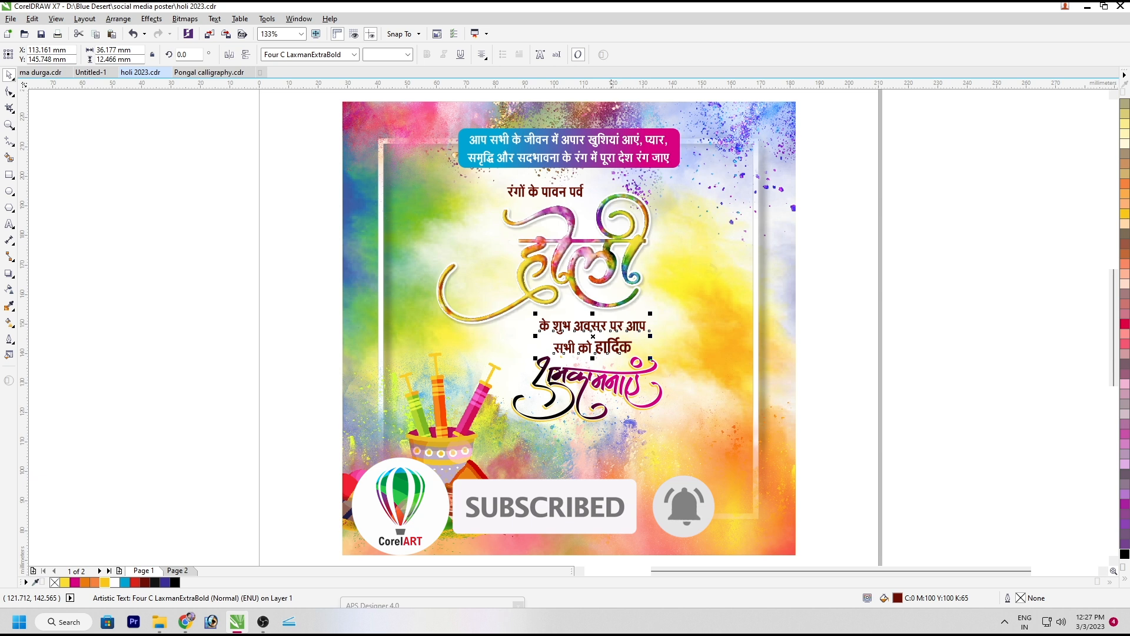
left_click(750, 329)
key("Escape")
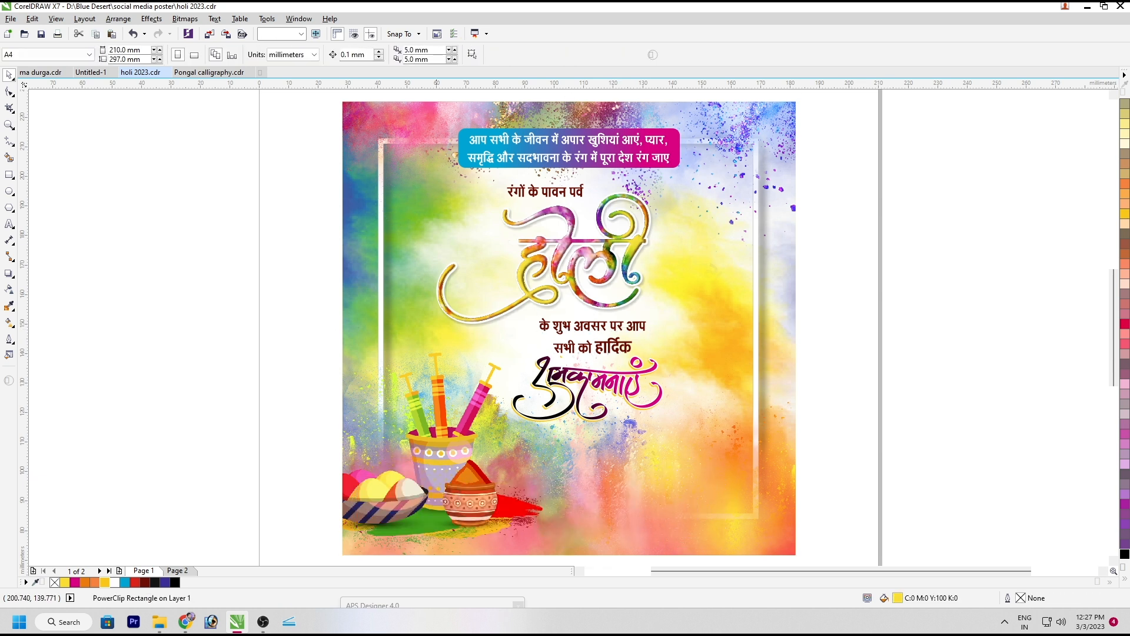
Try the Subtract and Logical XOR transparency merge modes on the gradient banner and restore Normal.
left_click(519, 131)
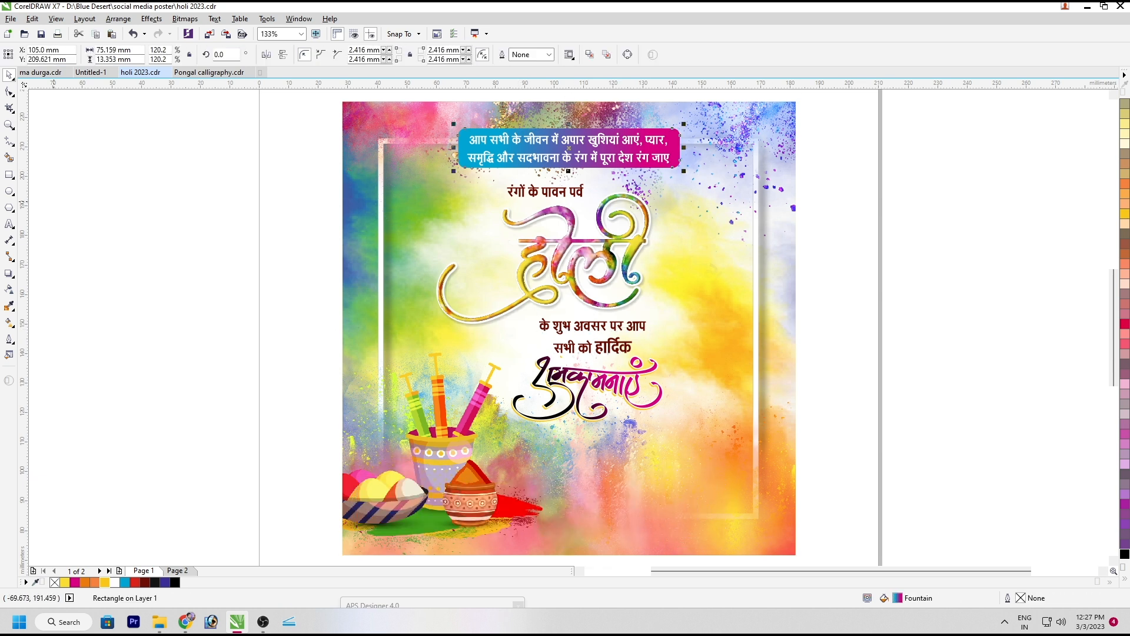
left_click(9, 290)
left_click(137, 54)
left_click(136, 91)
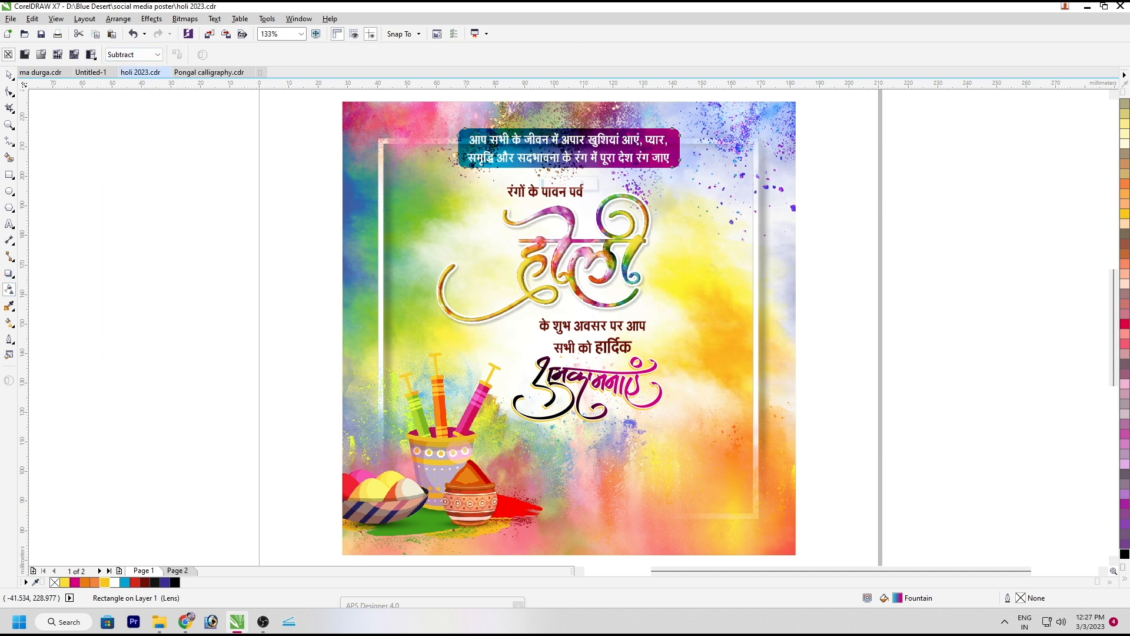
left_click(137, 55)
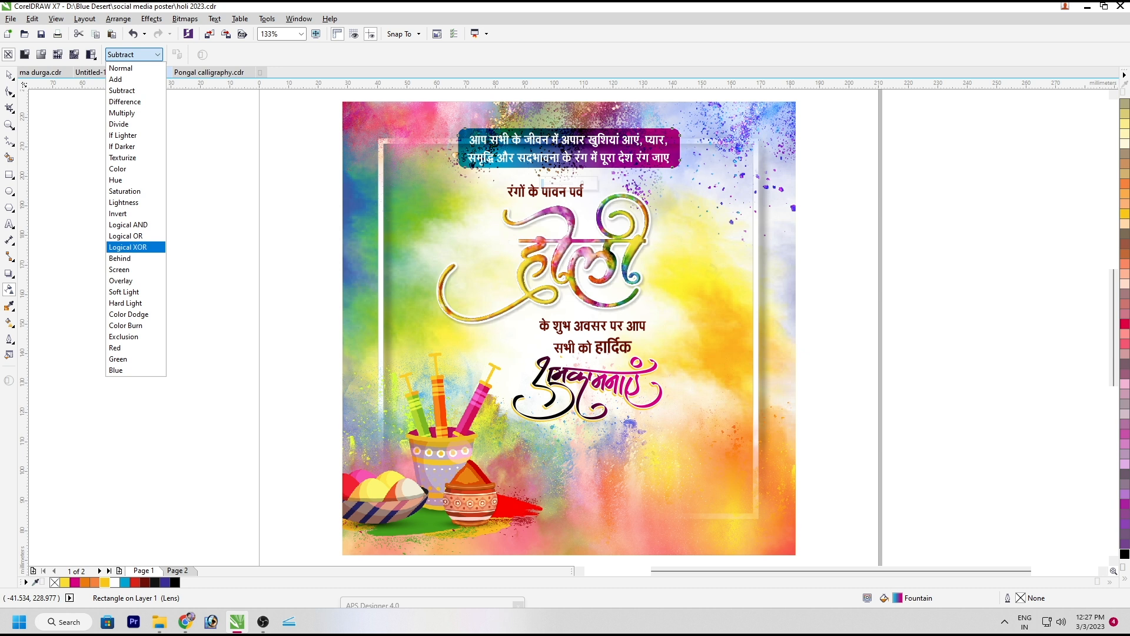
left_click(127, 246)
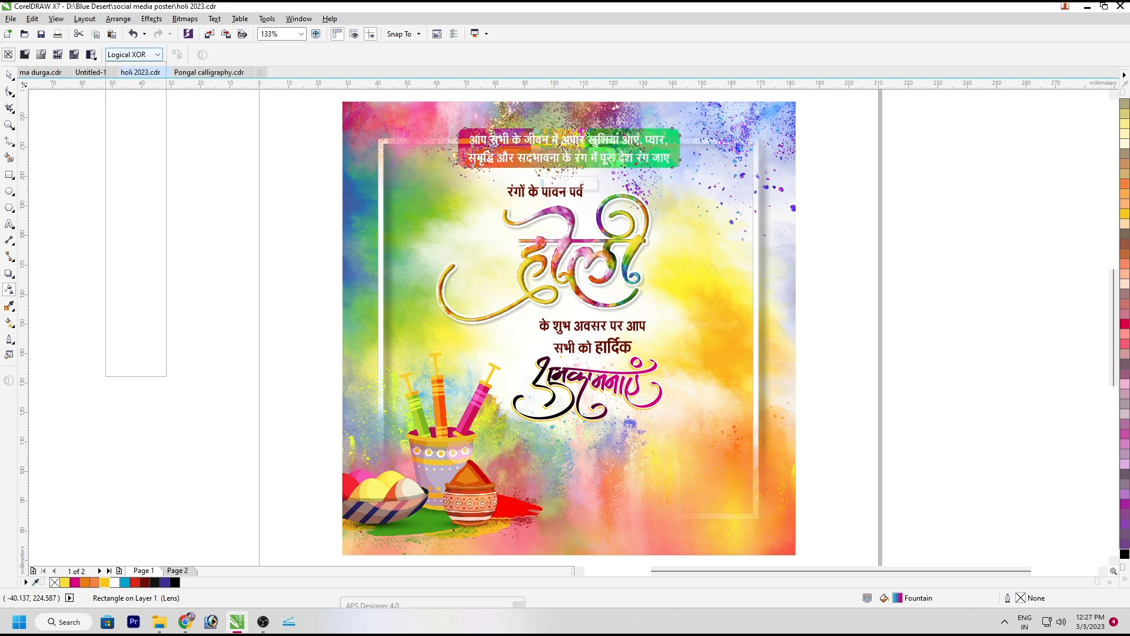
left_click(134, 55)
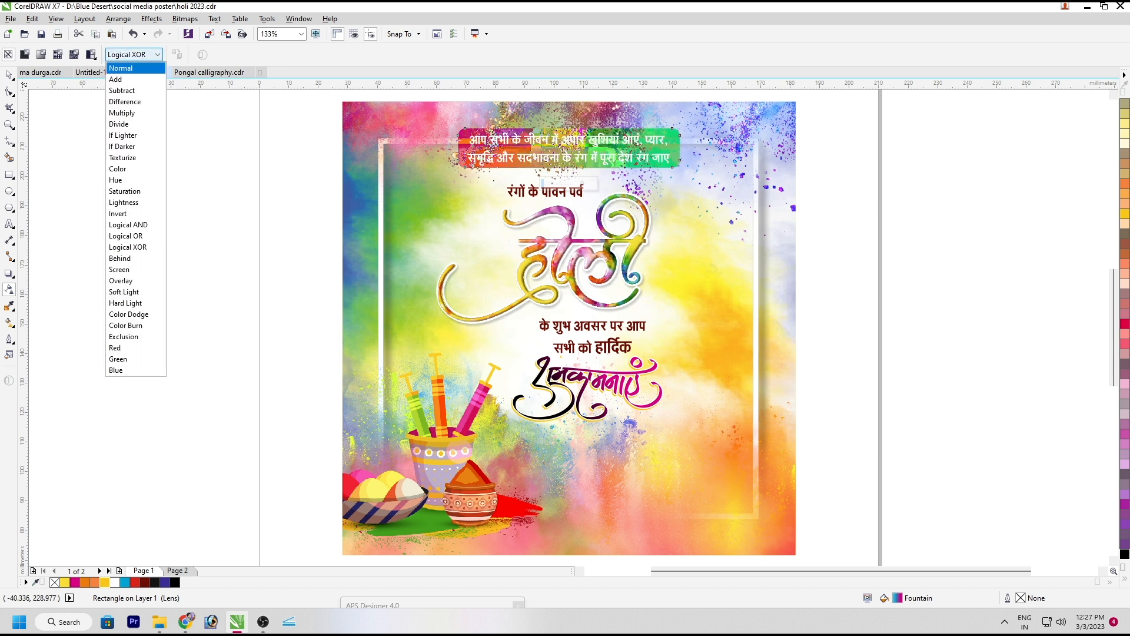
left_click(127, 66)
left_click(91, 155)
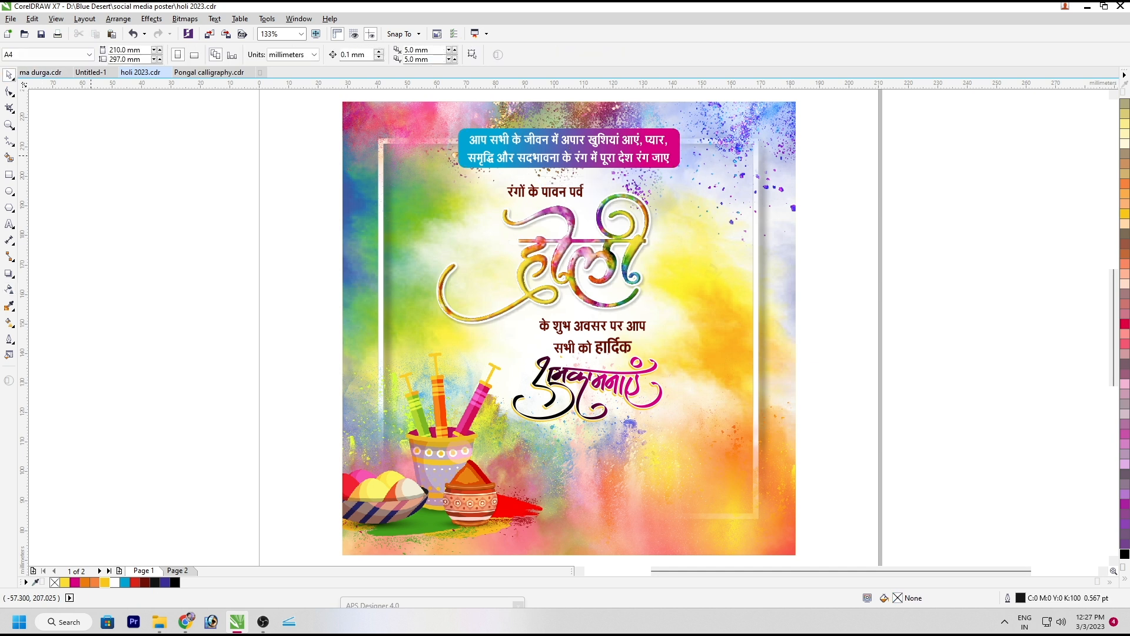
Tighten the line spacing of the two-line greeting in the banner slightly and centre the text vertically on the banner.
left_click(464, 133)
left_click(488, 141, "shift")
left_click(488, 141, "shift")
left_click(283, 139)
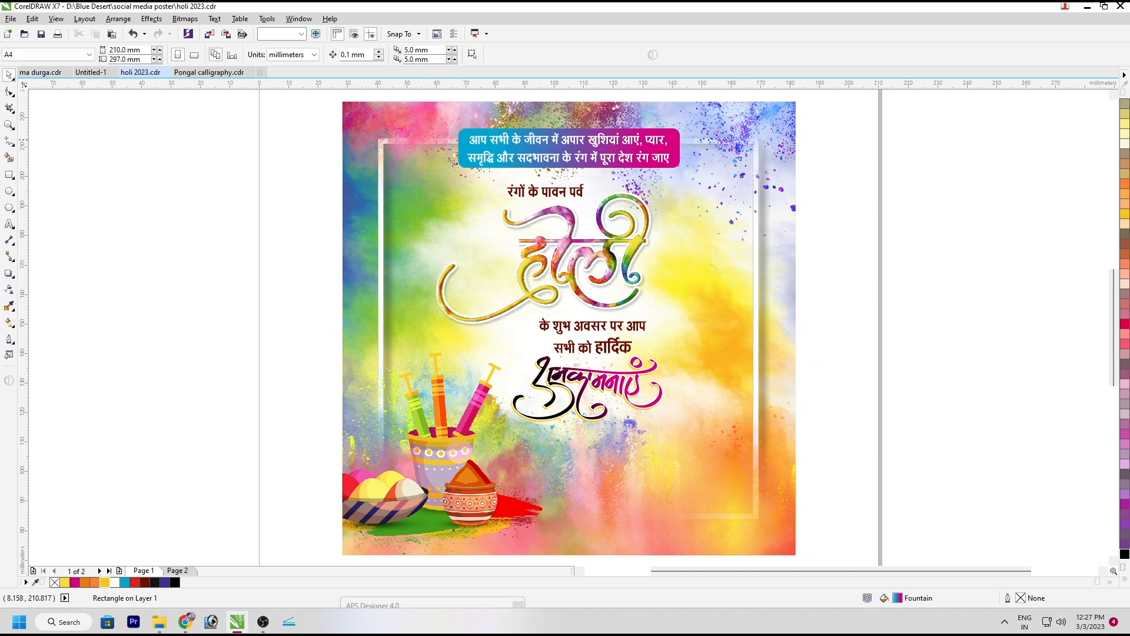
left_click(591, 157)
scroll(589, 157, "up", 2)
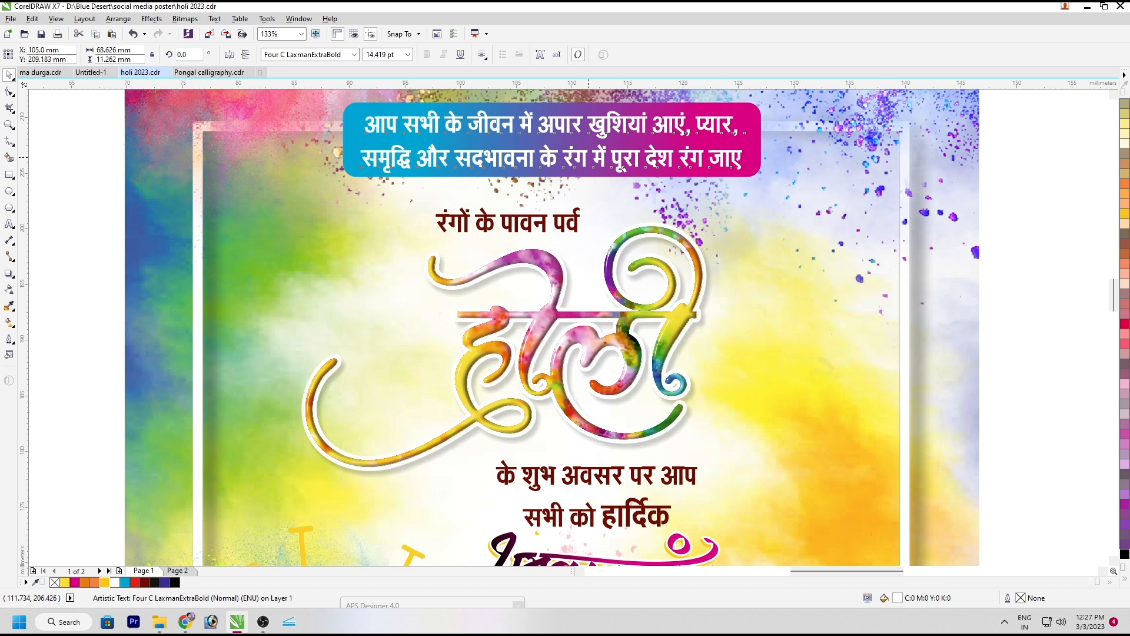
key("F10")
left_click_drag(132, 193, 132, 187)
key("space")
left_click(165, 188, "shift")
key("e")
left_click(174, 246, "shift")
key("shift+F4")
left_click(812, 236)
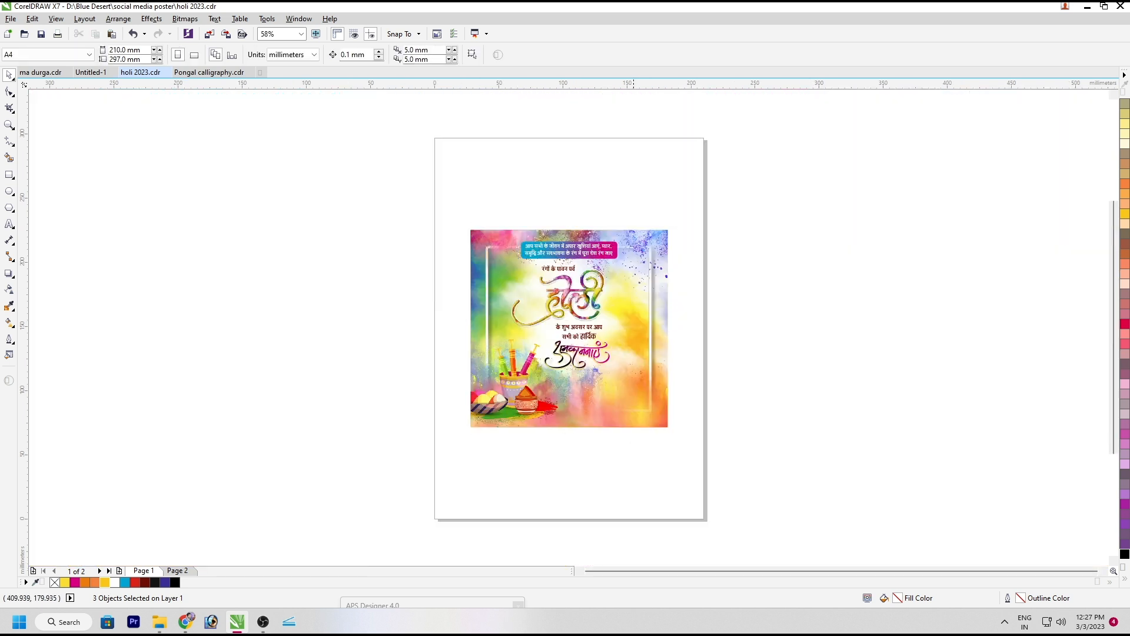
scroll(606, 241, "up", 1)
left_click_drag(434, 257, 377, 284)
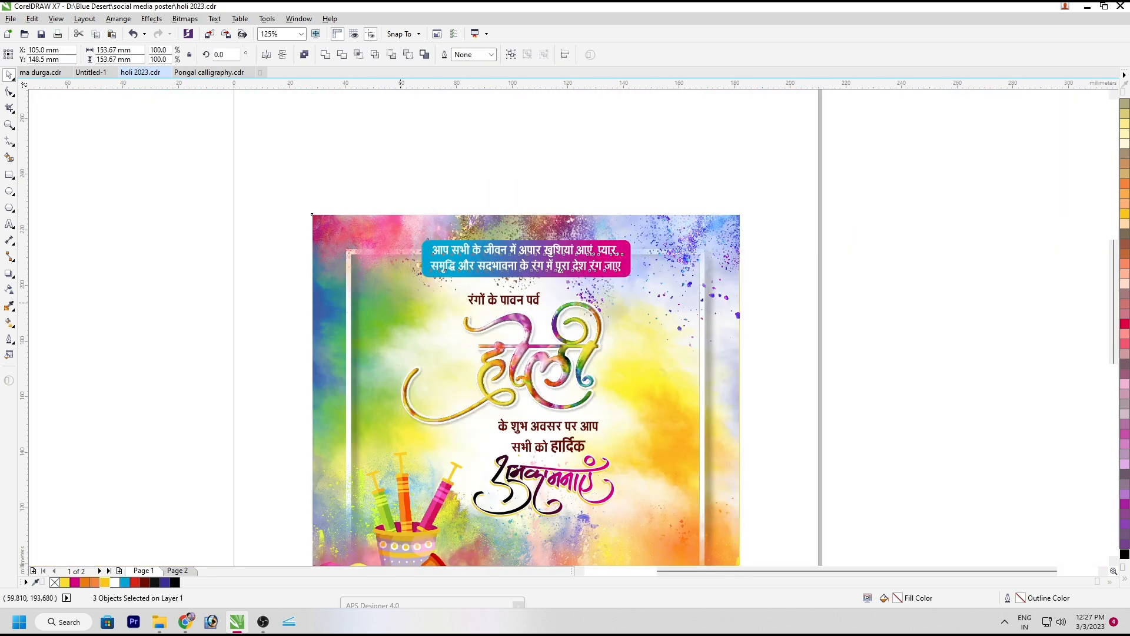
left_click(330, 306)
key("shift+F2")
left_click(257, 330)
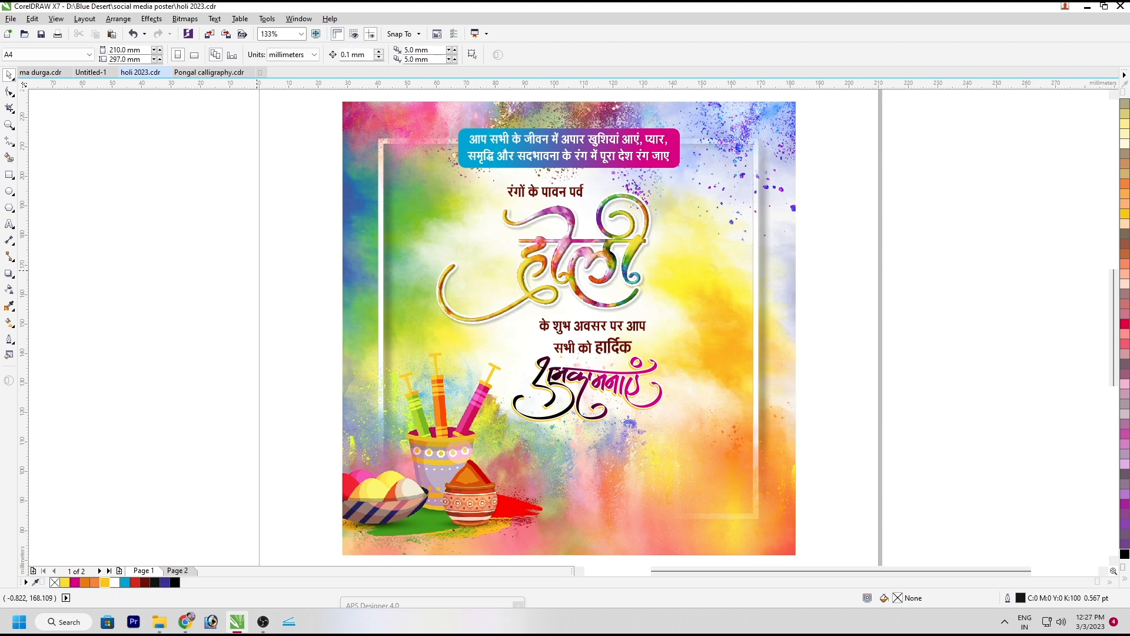